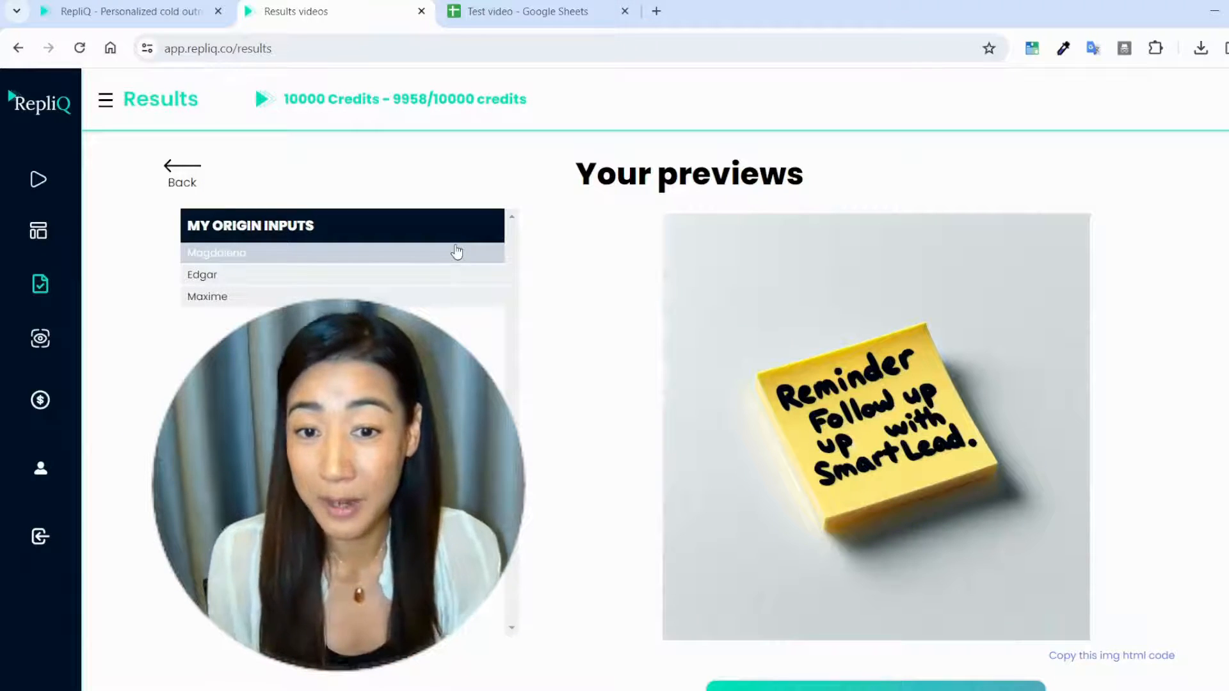
Start a new personalized AI images project using the Personalized AI images option.
click(456, 252)
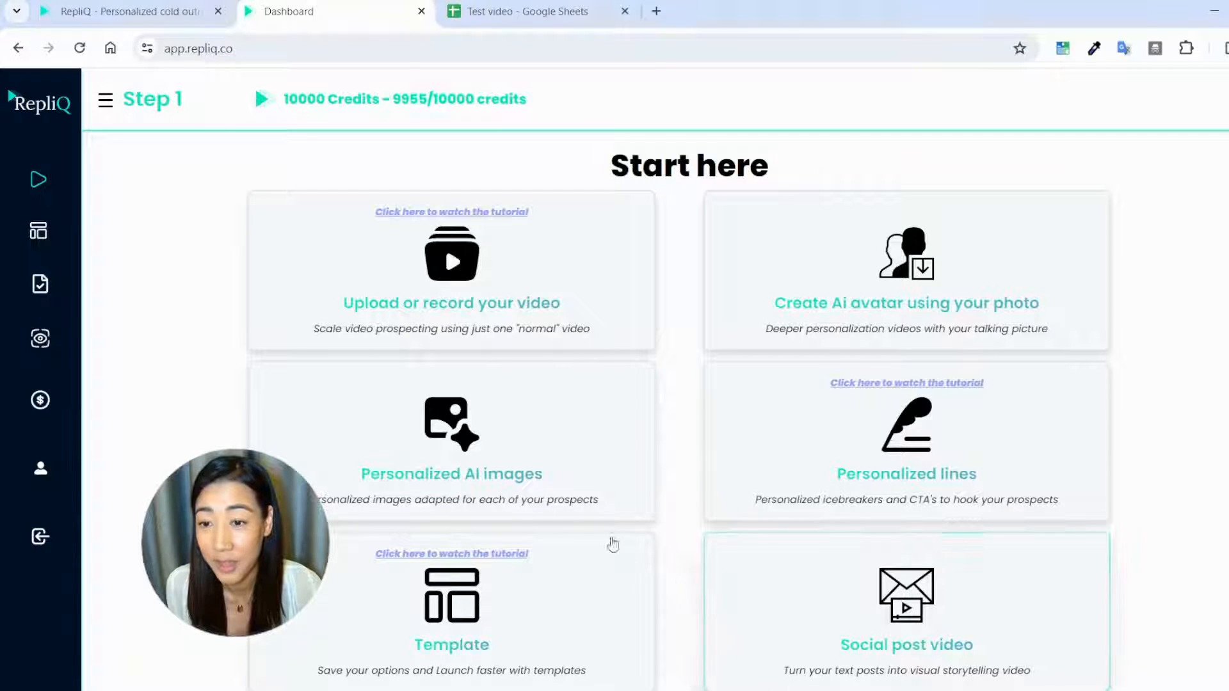
click(535, 452)
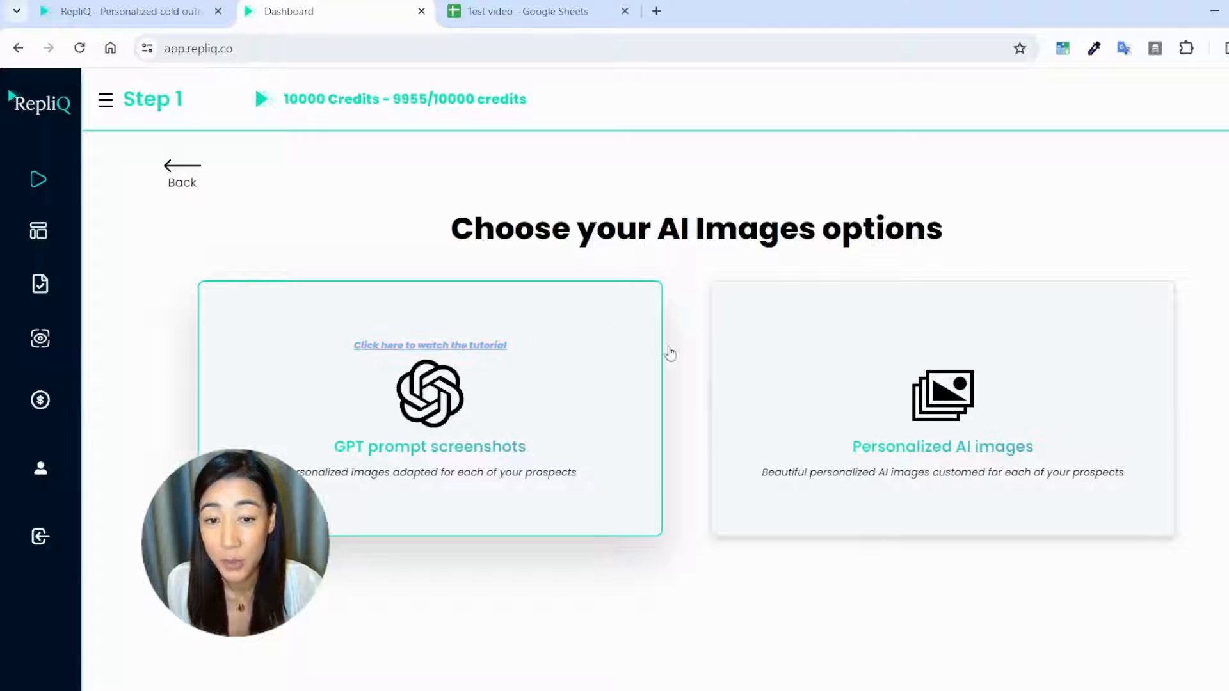
click(917, 416)
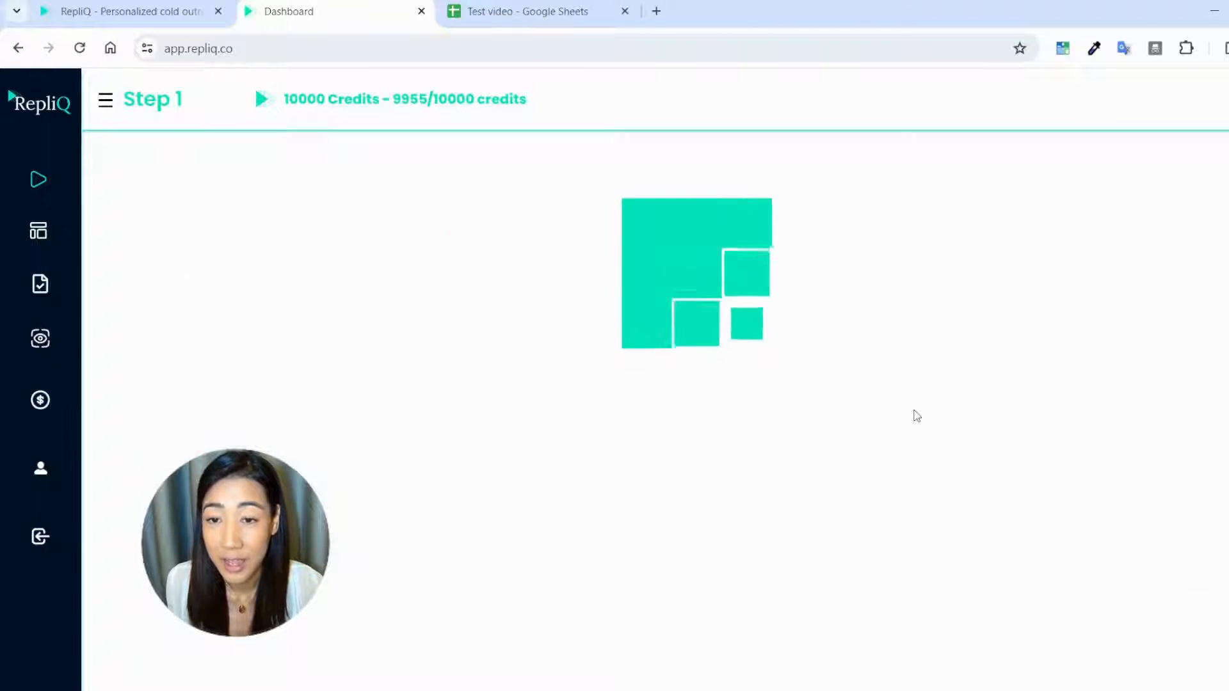
Enter and test an image prompt for a starbucks coffee with a sample first name on it.
click(588, 286)
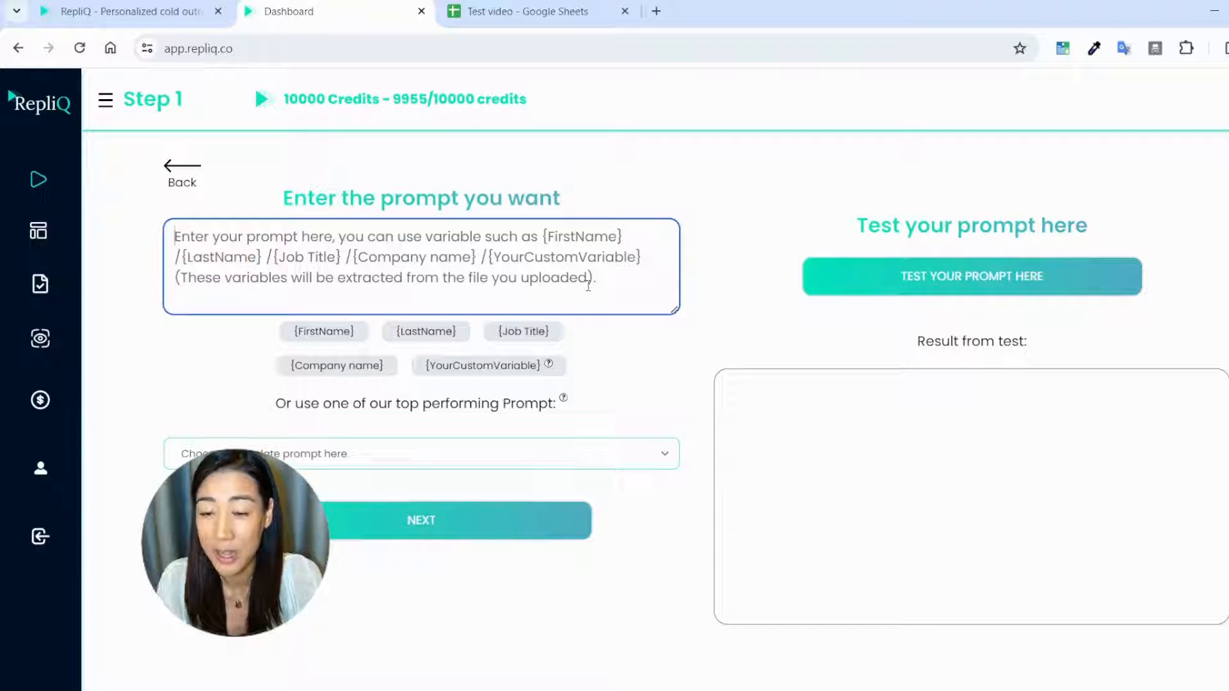
text(image of )
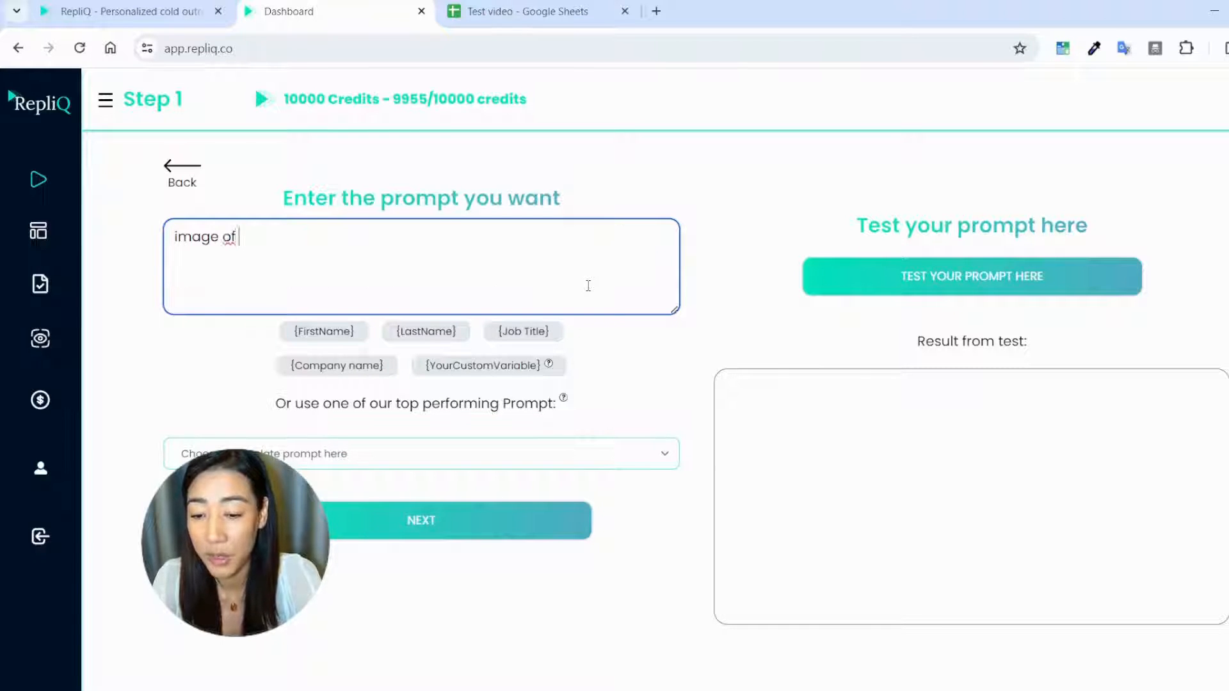
text(a starbucks coffee with )
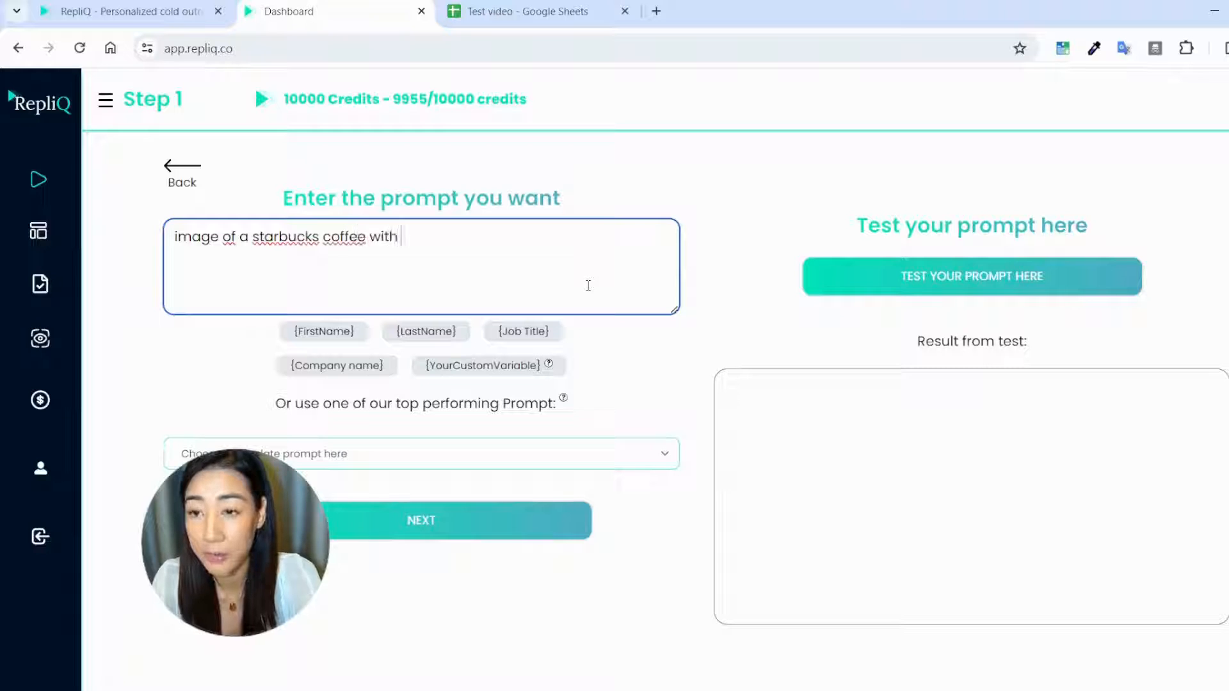
text(the name John on it)
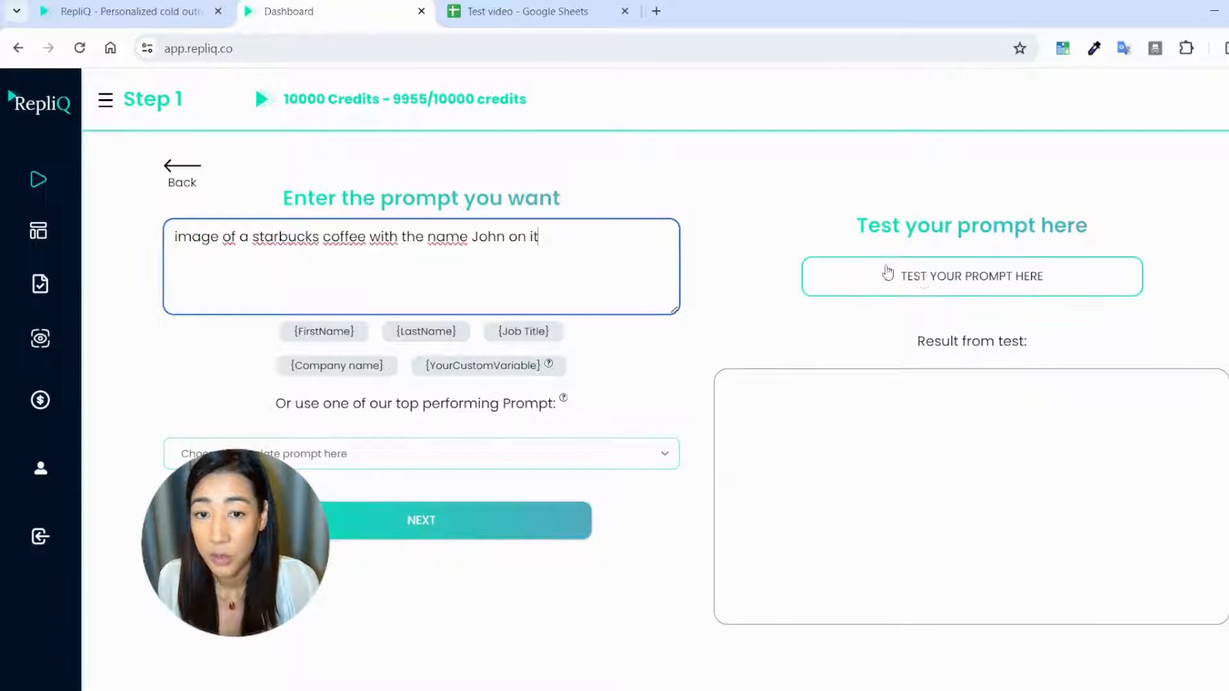
click(923, 279)
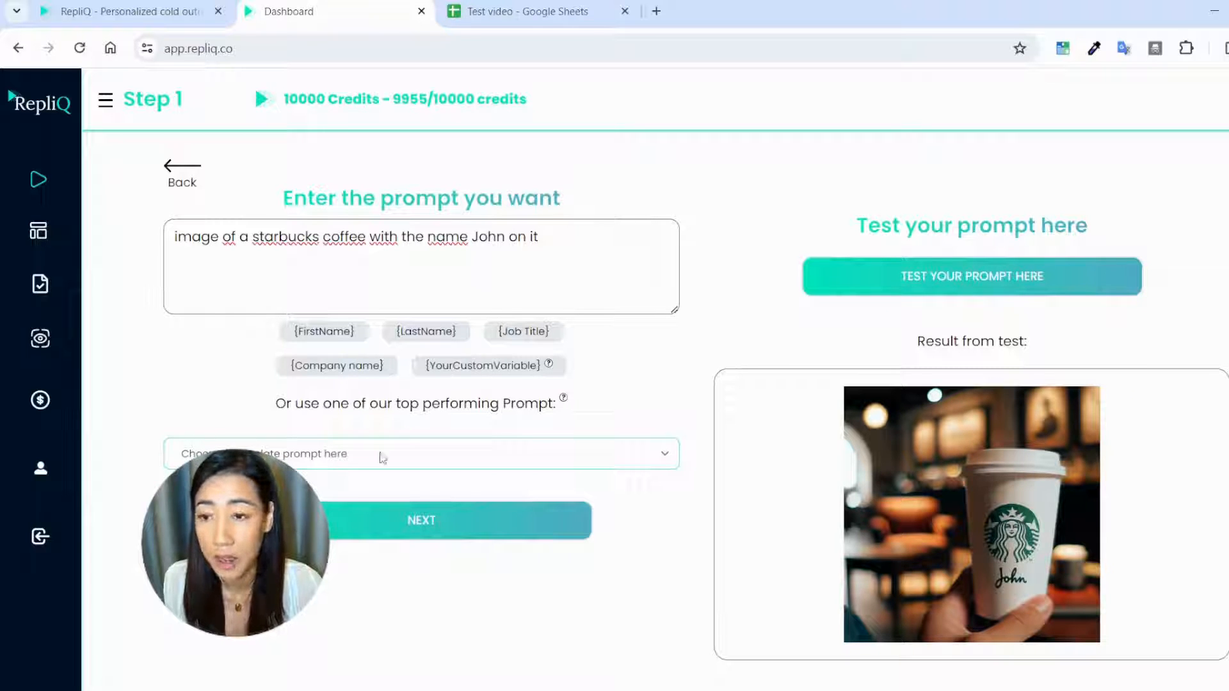
Replace the prompt with one for a yellow sticky note reading "follow up on" plus a sample first name, and test it.
drag(552, 240, 75, 254)
key(BackSpace)
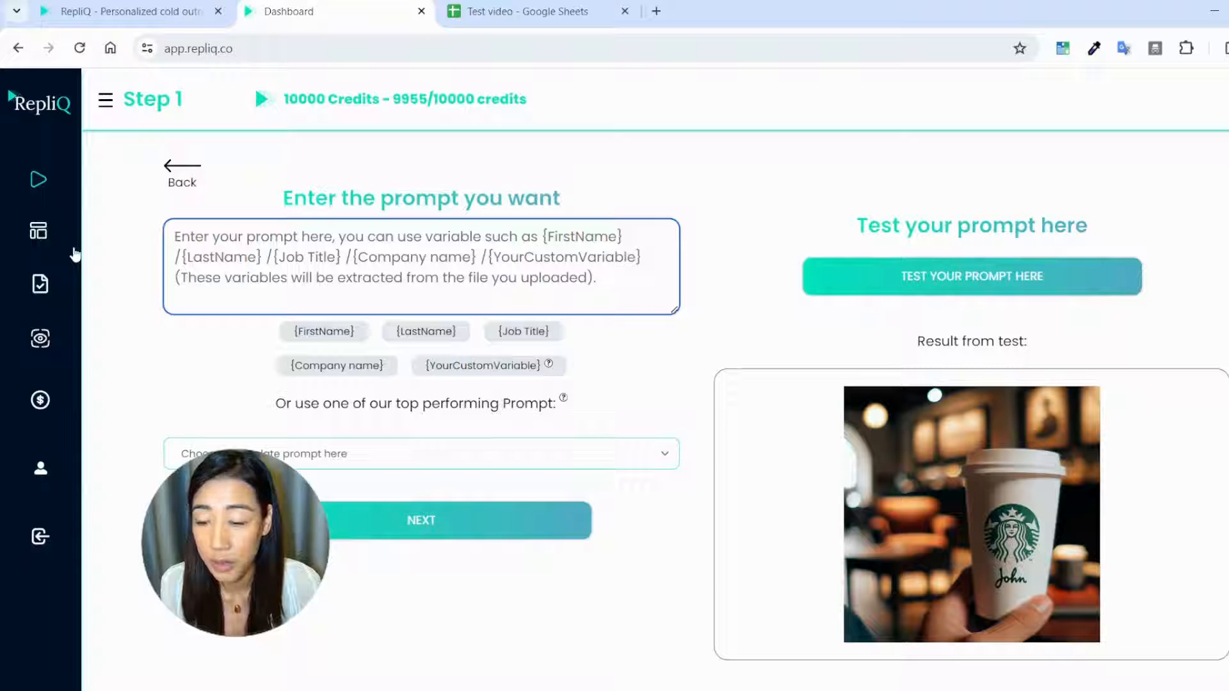
text(i)
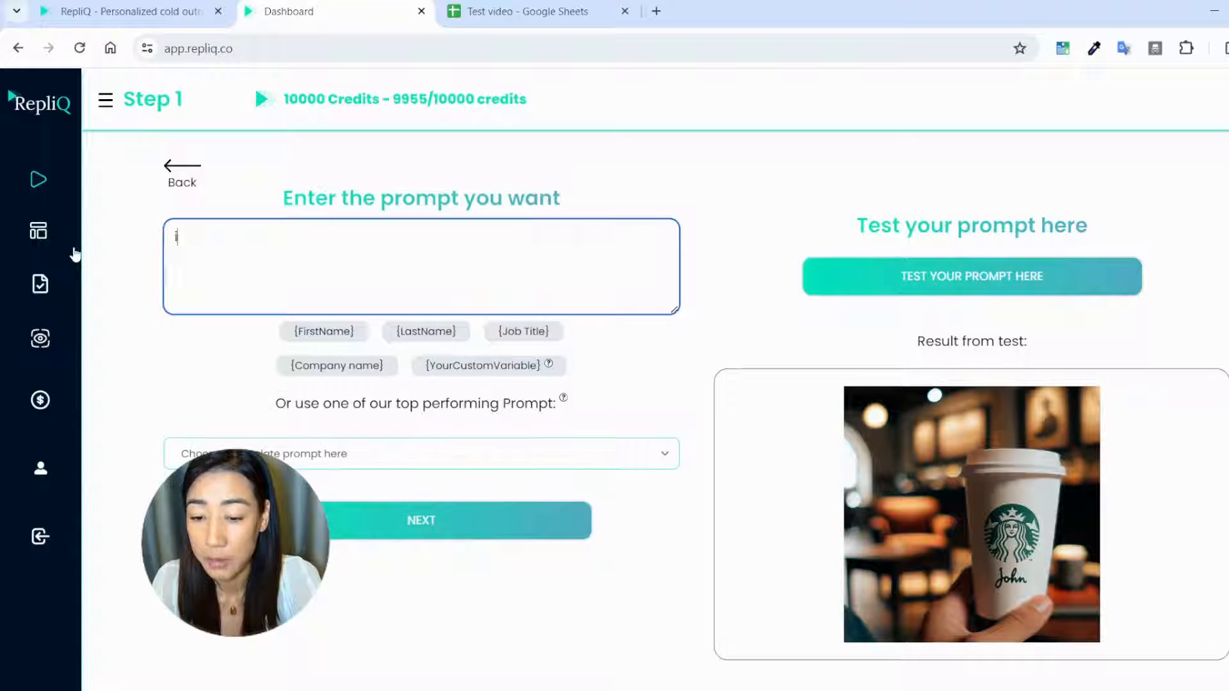
text(mage of a yellow sticky note with the text "follow up on John" on it)
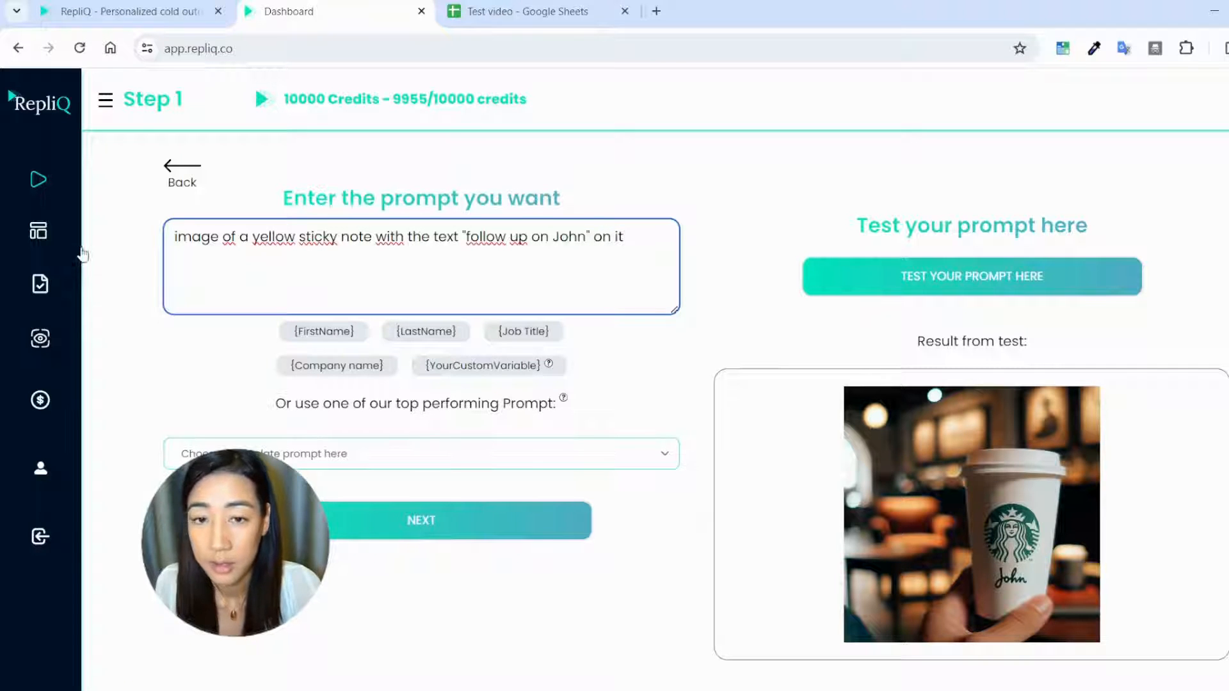
click(1020, 262)
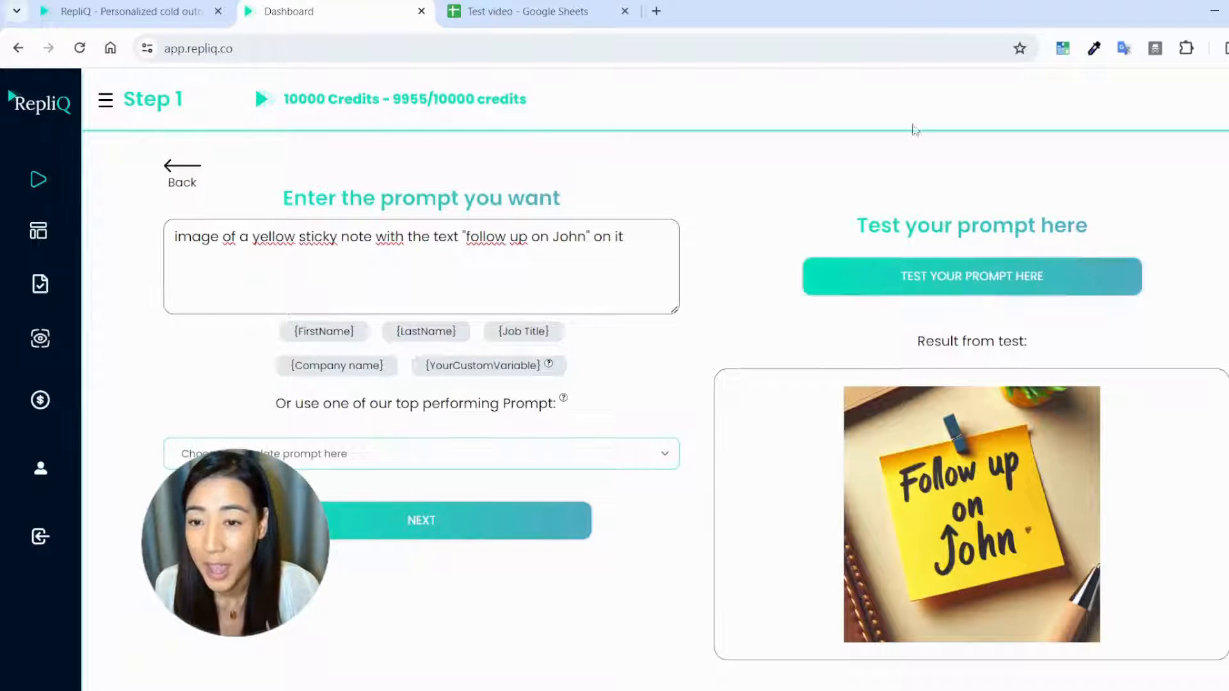
Replace the prompt with one for a thank you card with a sample first name on it, and test it.
drag(668, 235, 2, 232)
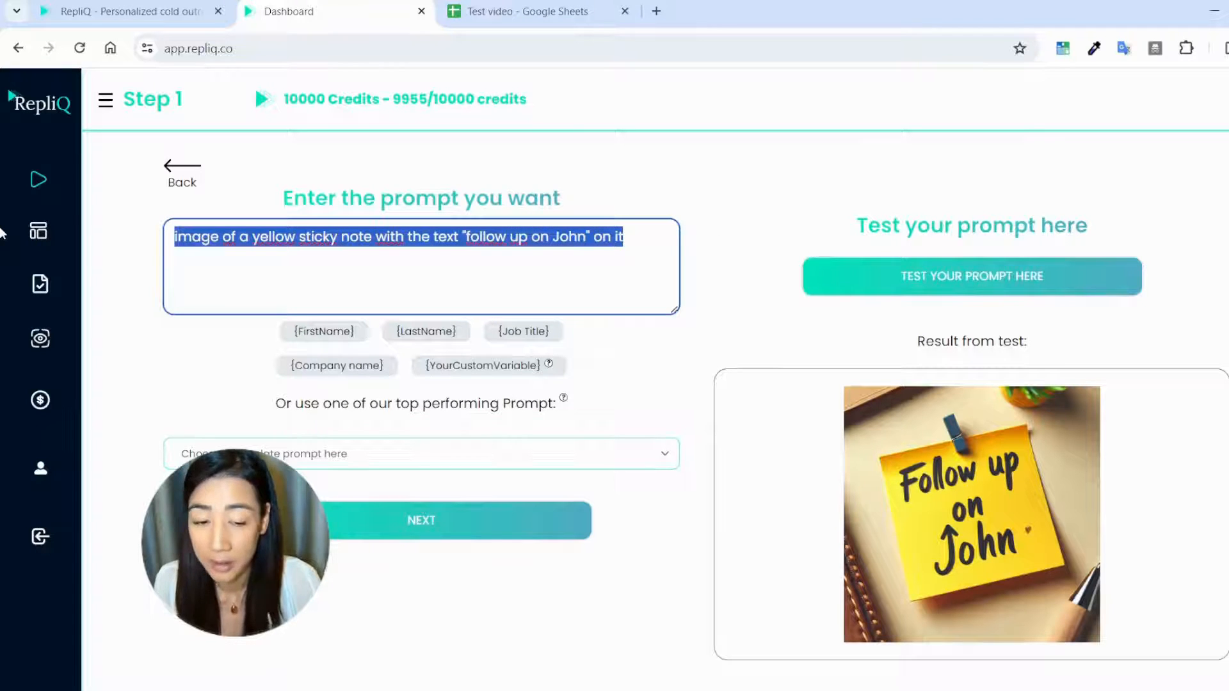
key(BackSpace)
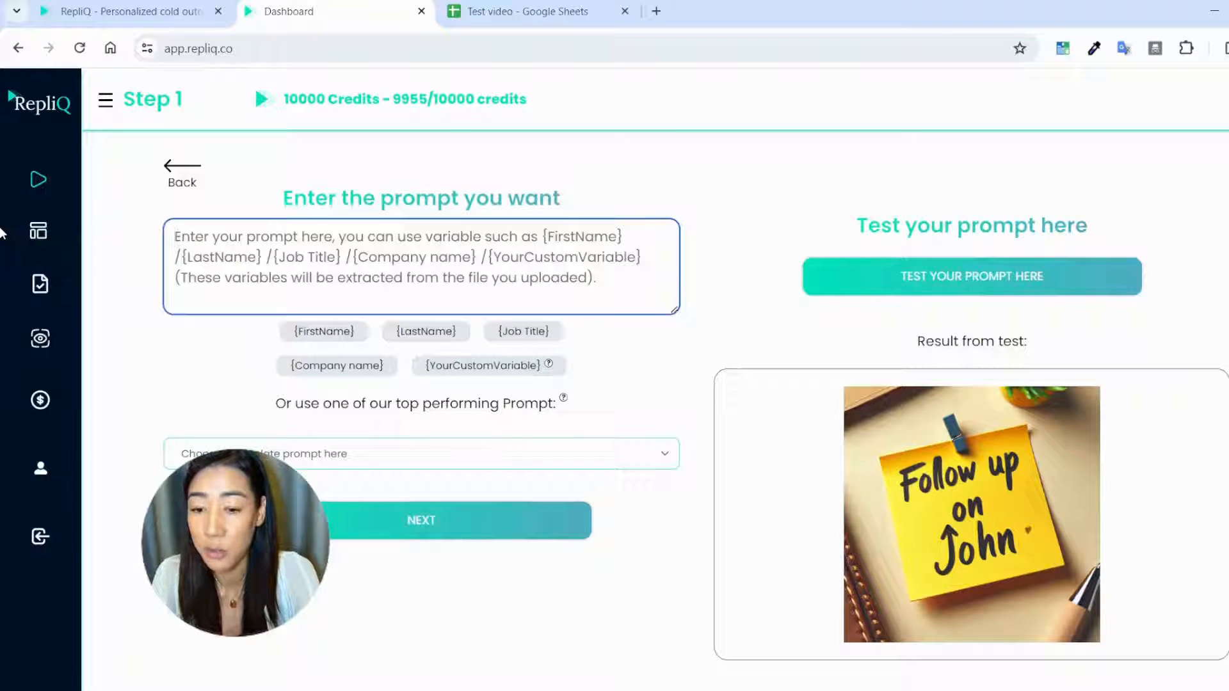
text(image of a thank you card with the name John on it)
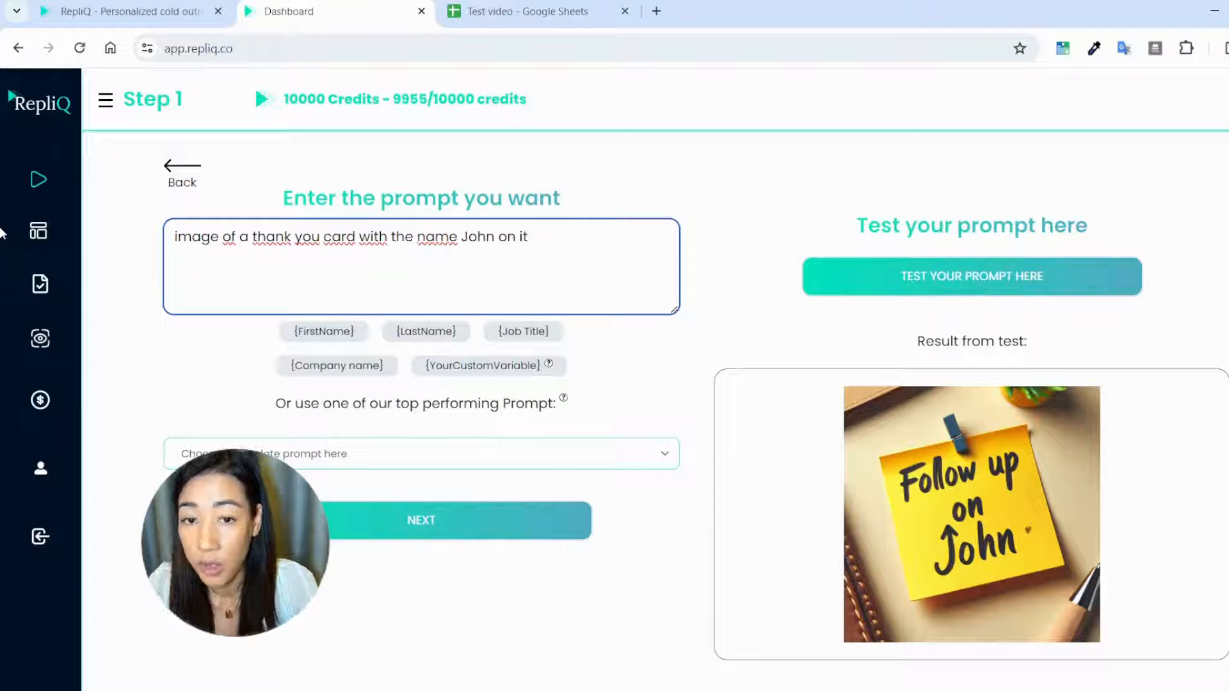
click(848, 288)
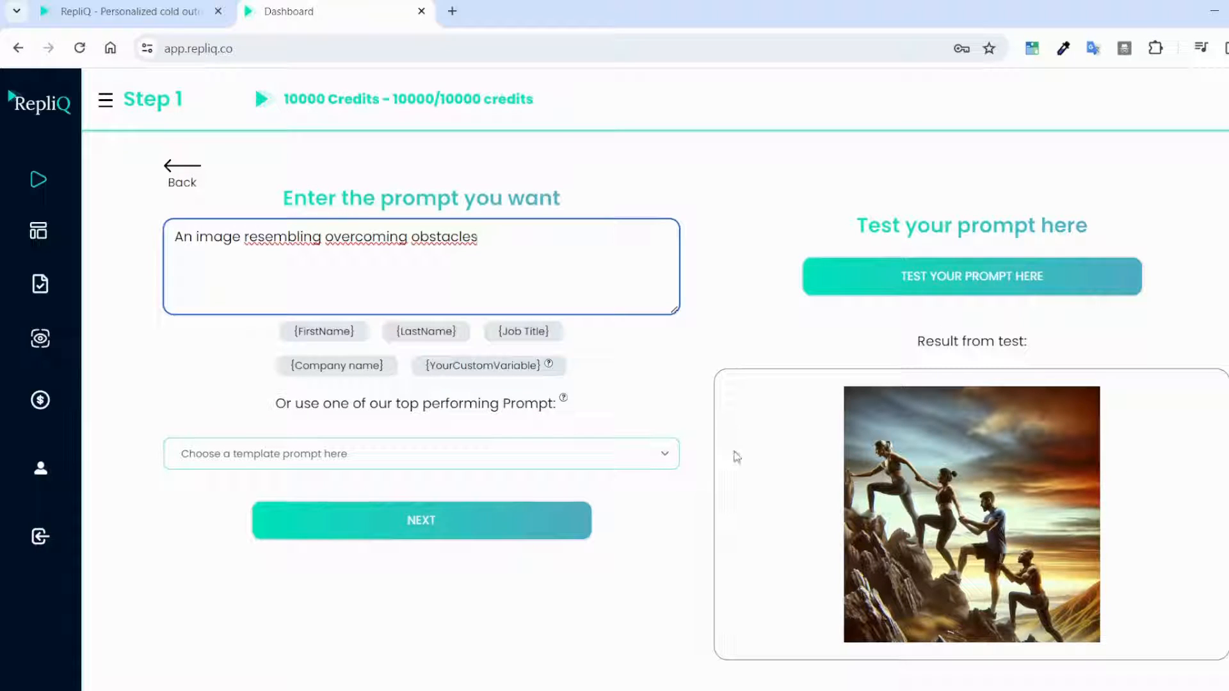
drag(623, 266, 157, 237)
drag(179, 234, 535, 262)
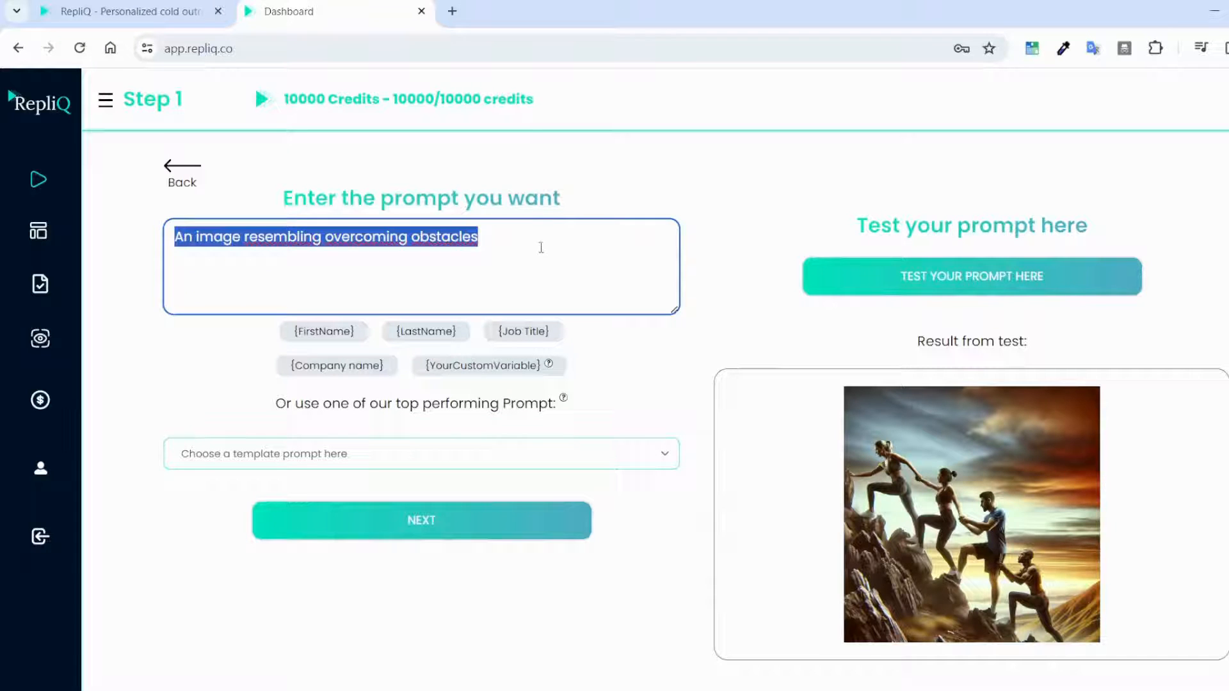
click(646, 383)
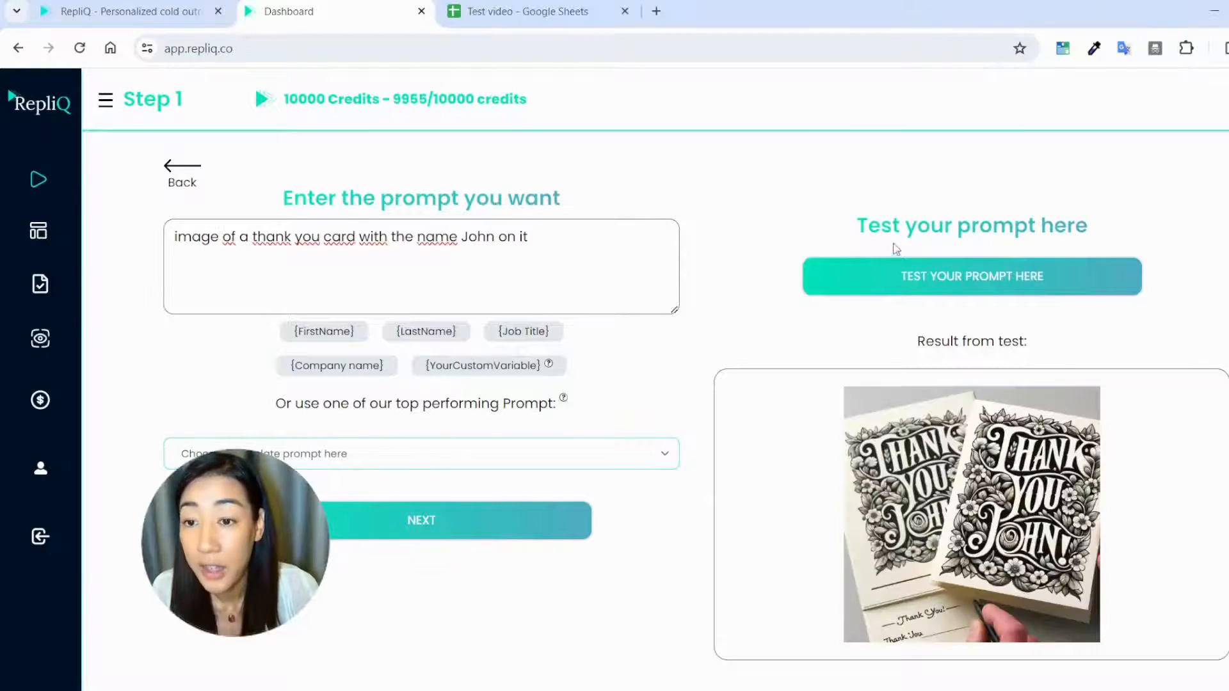
Replace the prompt with one for a puppy dog whose thought bubble says "don't be mad" plus a sample first name, and test it.
key(ctrl+a)
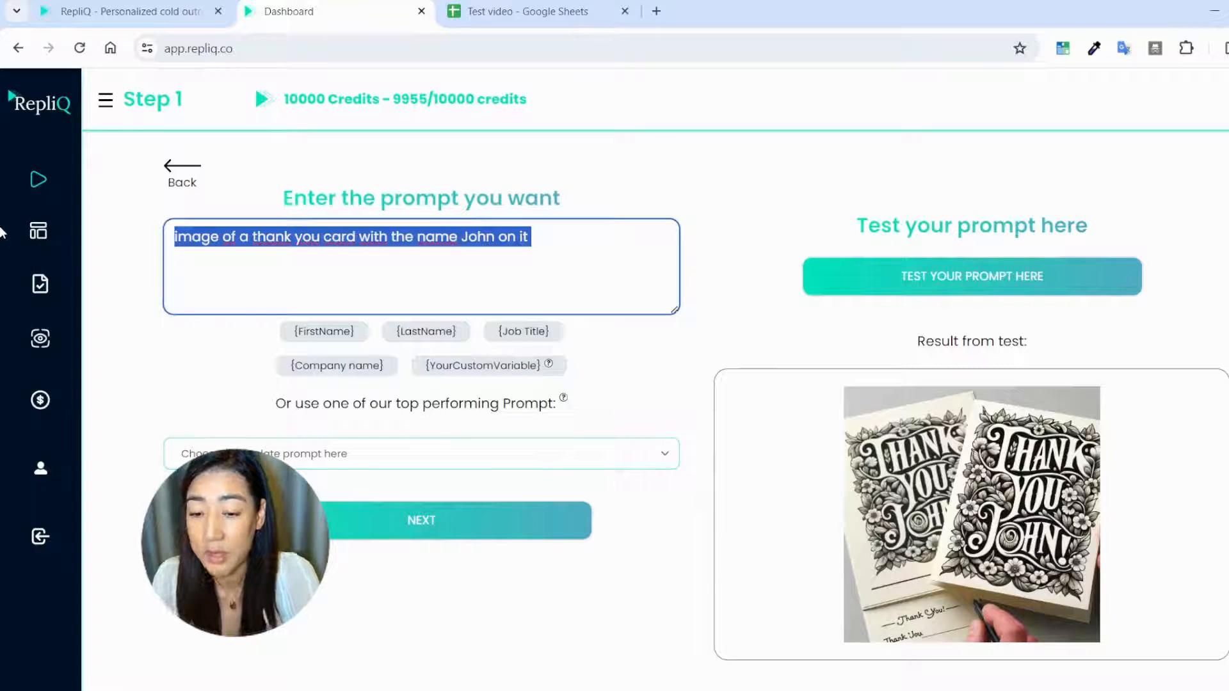
text(a image)
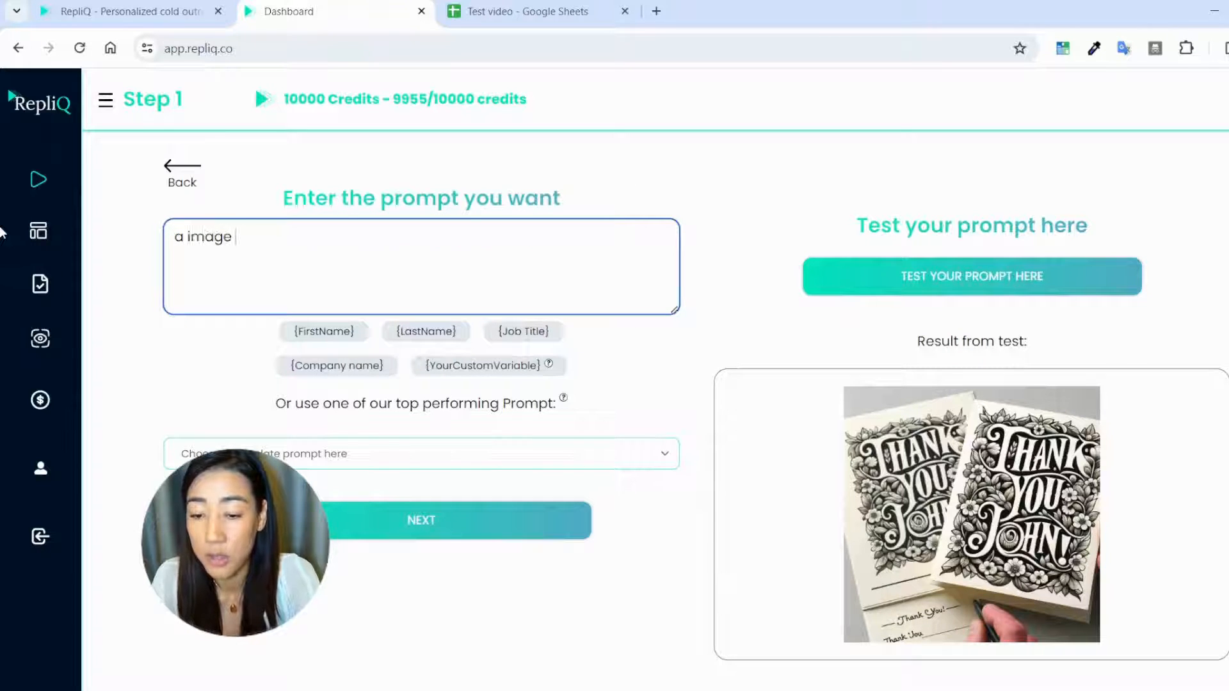
text(of a puppy dog with a thoguht bubble saying "don't )
text(n)
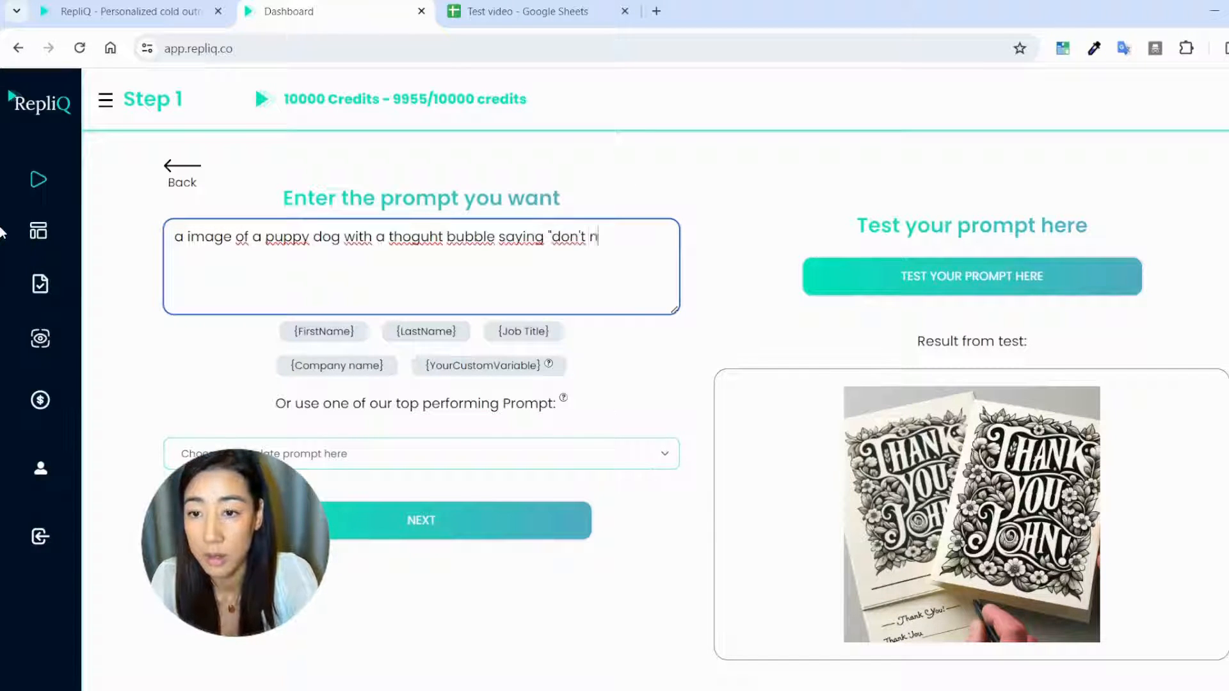
key(BackSpace)
text(be )
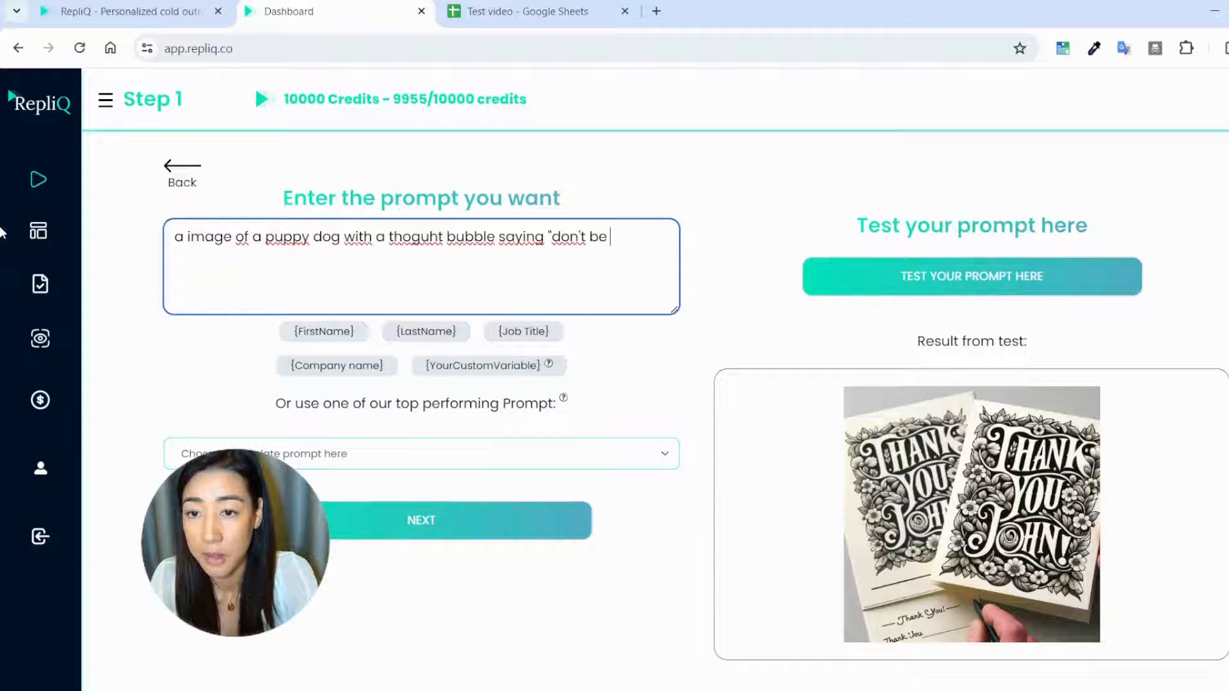
text(mad John)
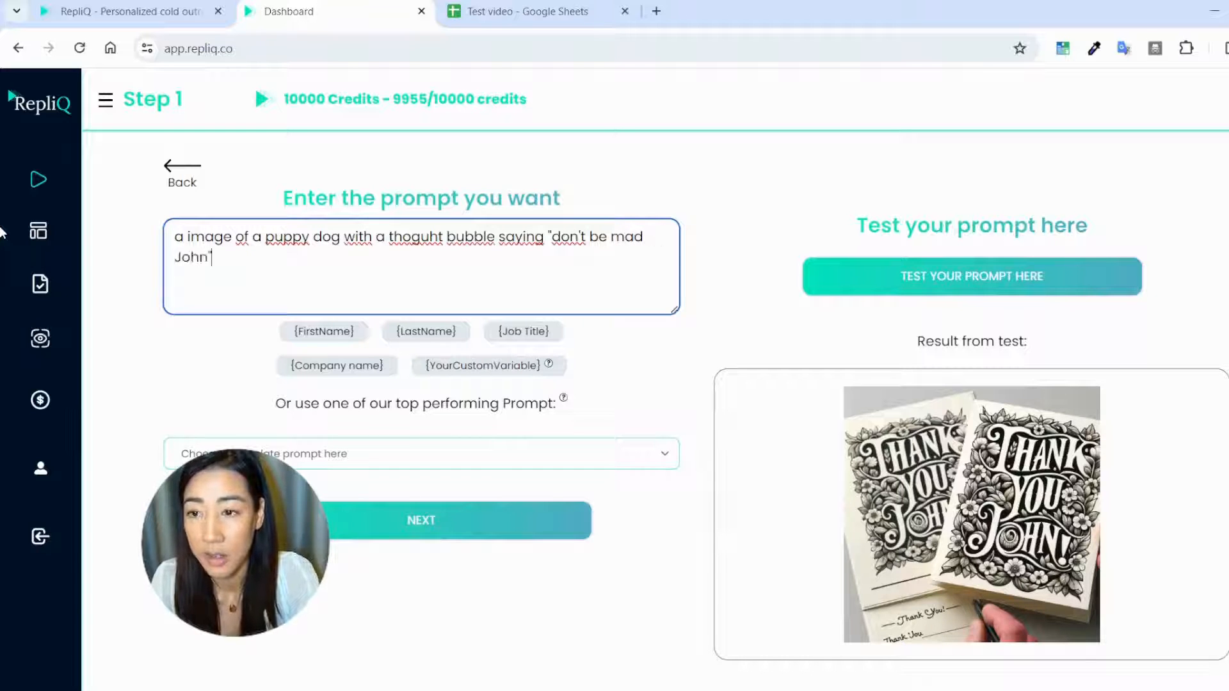
click(1082, 281)
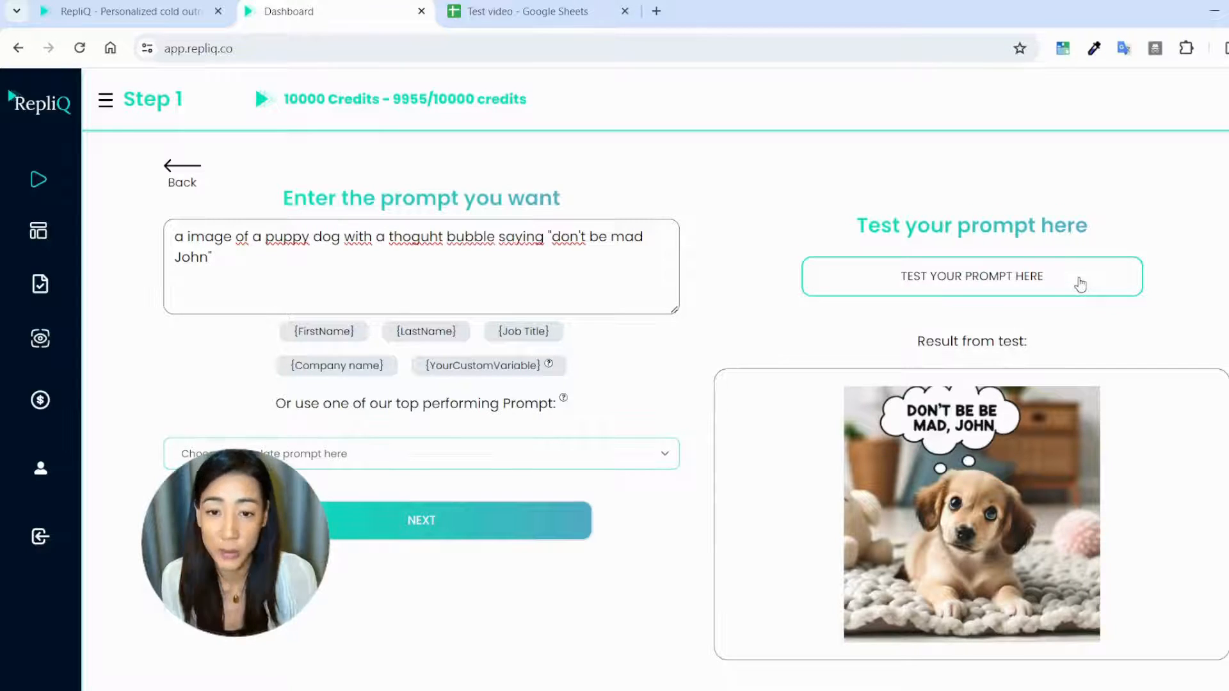
Replace the prompt with the template "An image of a starbuck coffee with the name {FirstName} on it." and proceed to adding leads.
click(569, 278)
key(ctrl+a)
key(BackSpace)
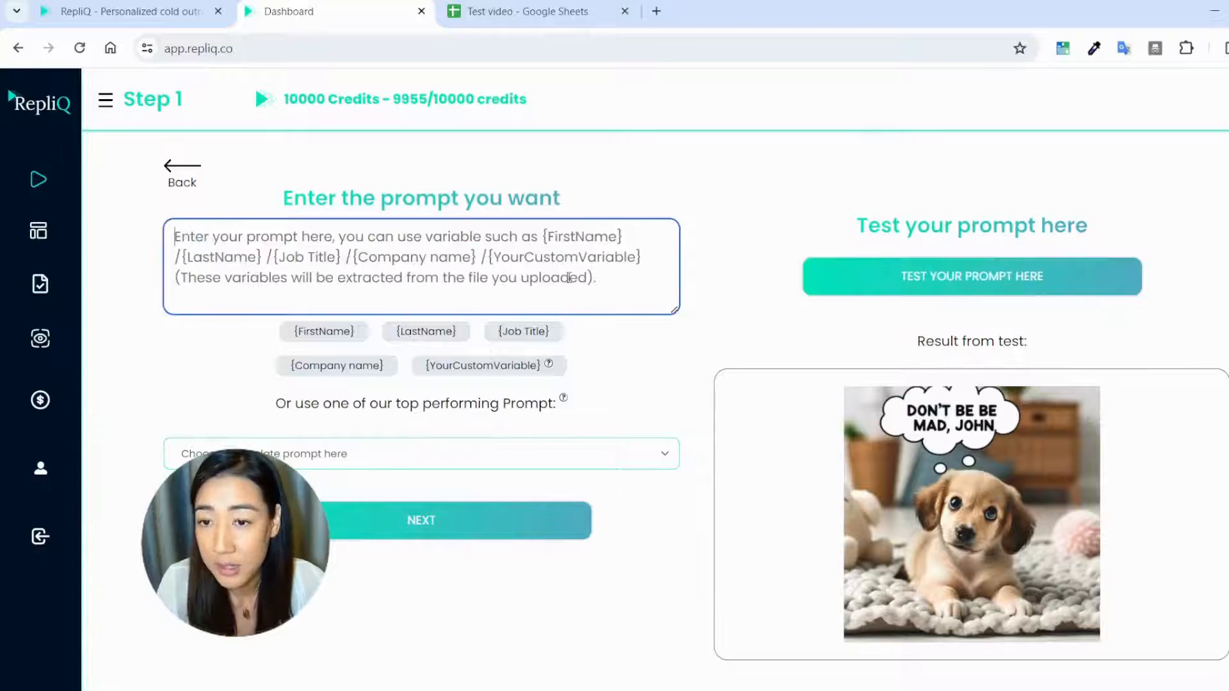
click(568, 460)
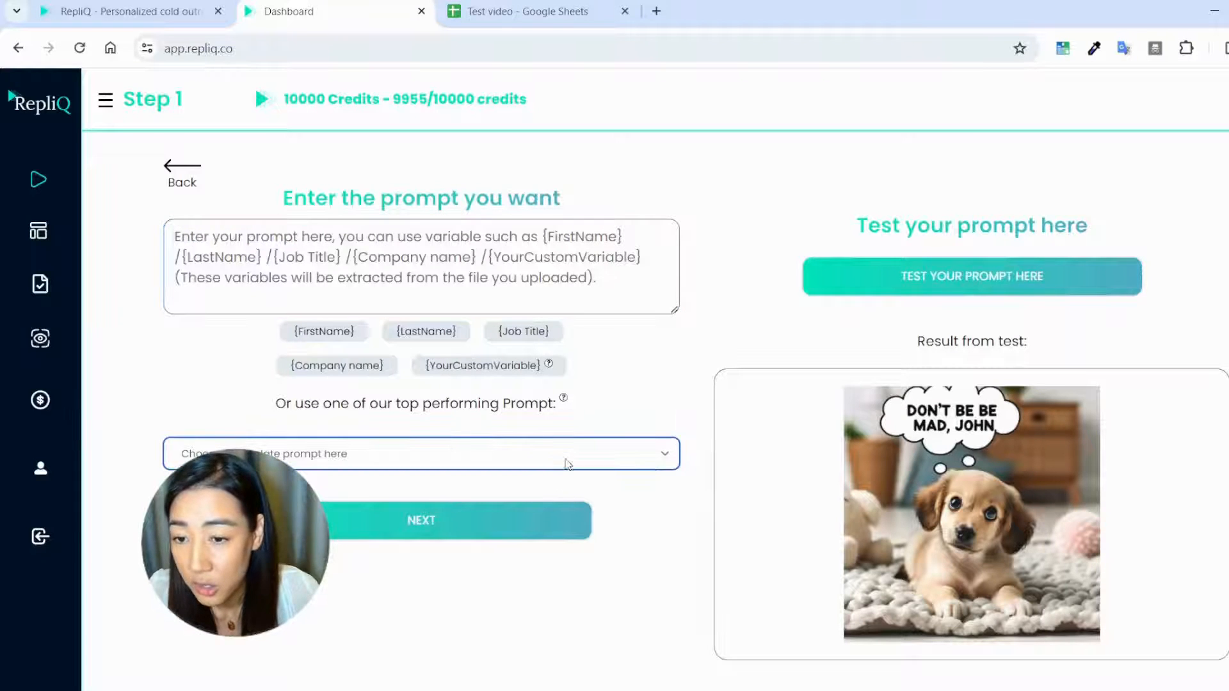
click(553, 502)
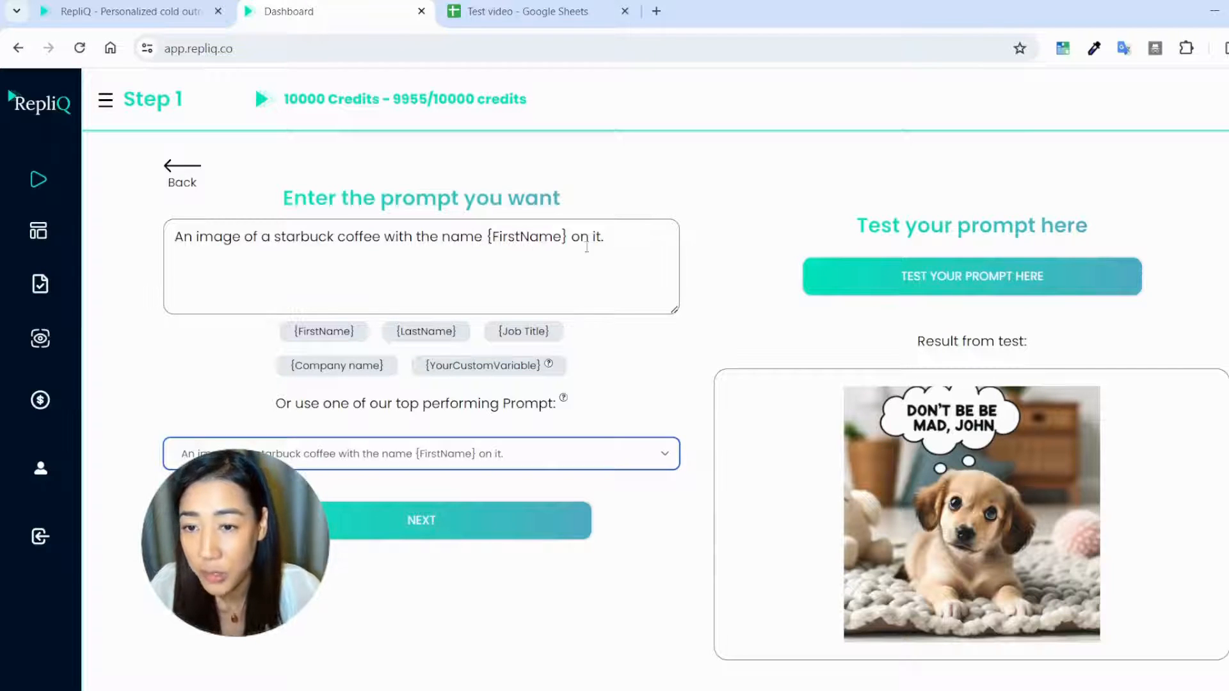
click(614, 244)
click(664, 520)
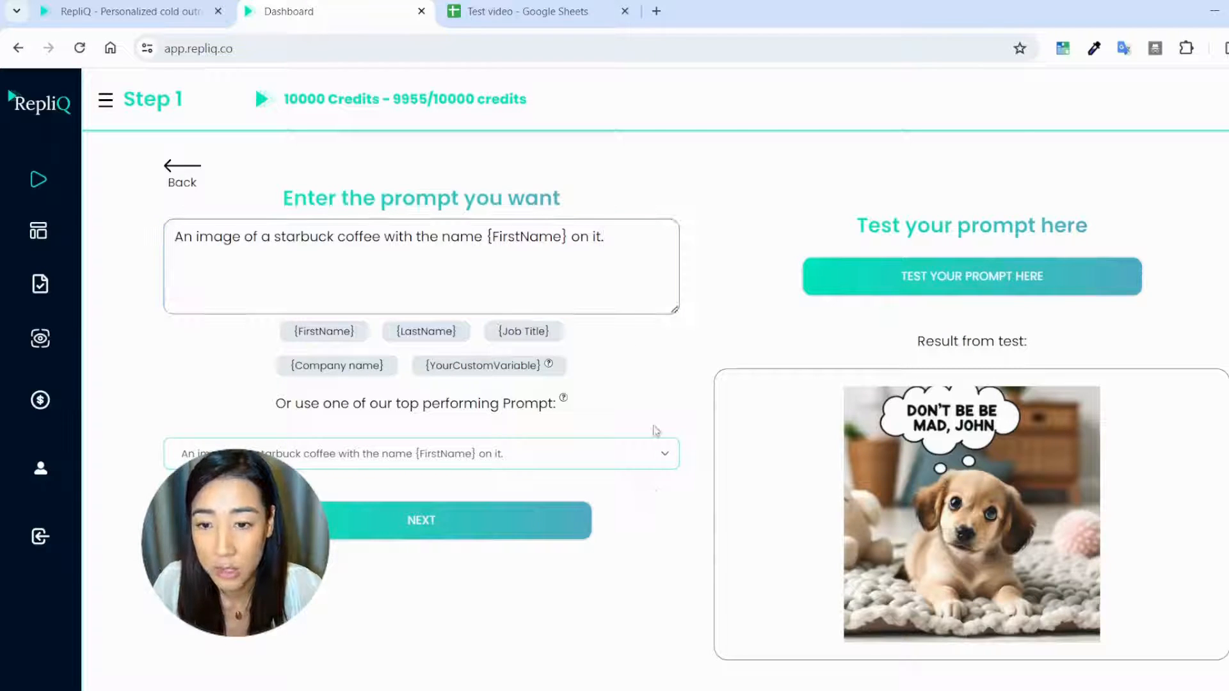
click(484, 540)
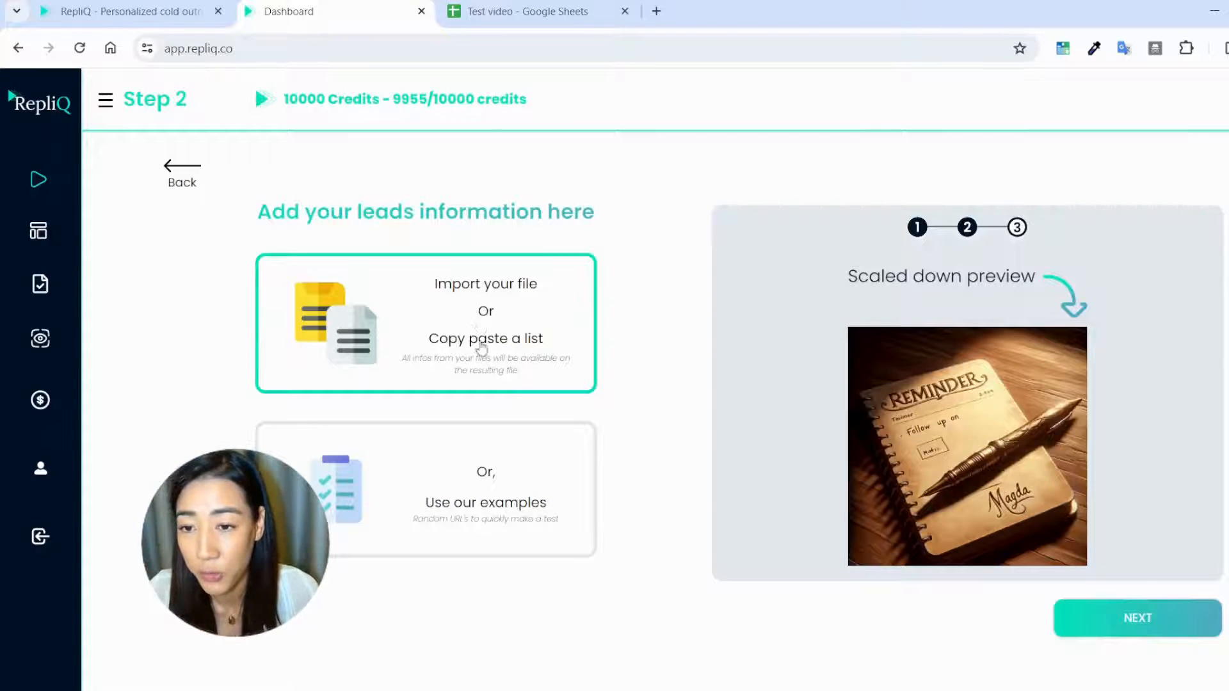
Switch to the Test video spreadsheet in Google Sheets and examine the lead list's columns, rows and available space.
click(496, 11)
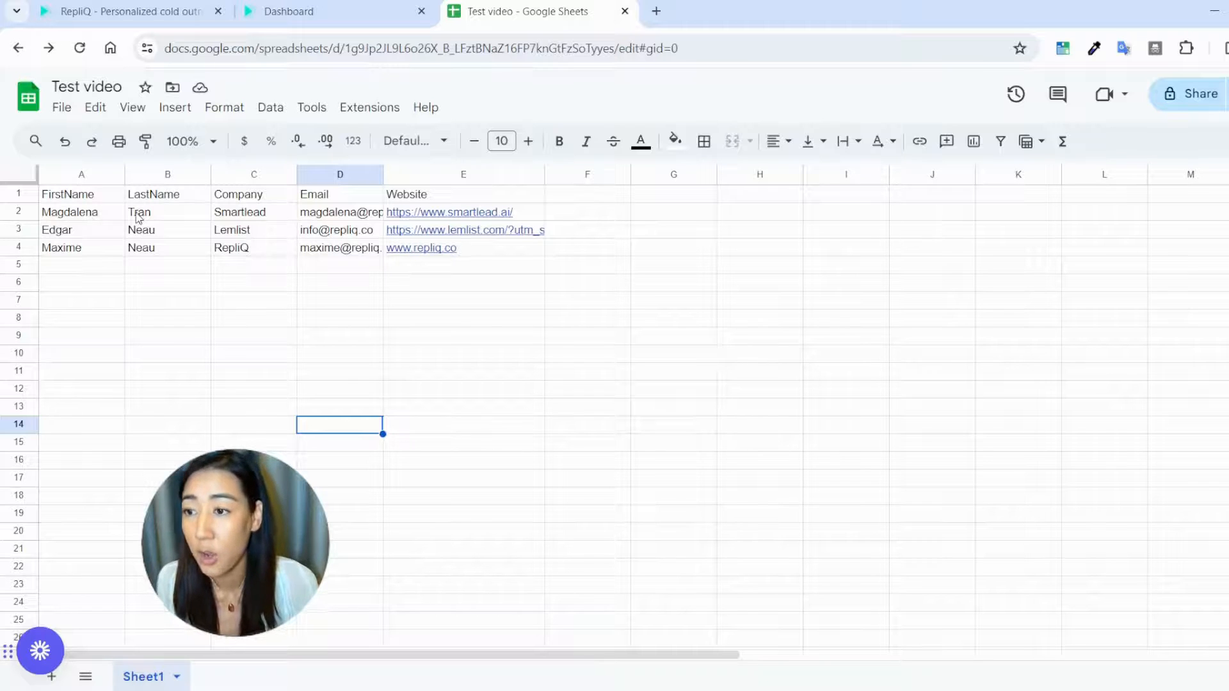
click(7, 198)
click(16, 229)
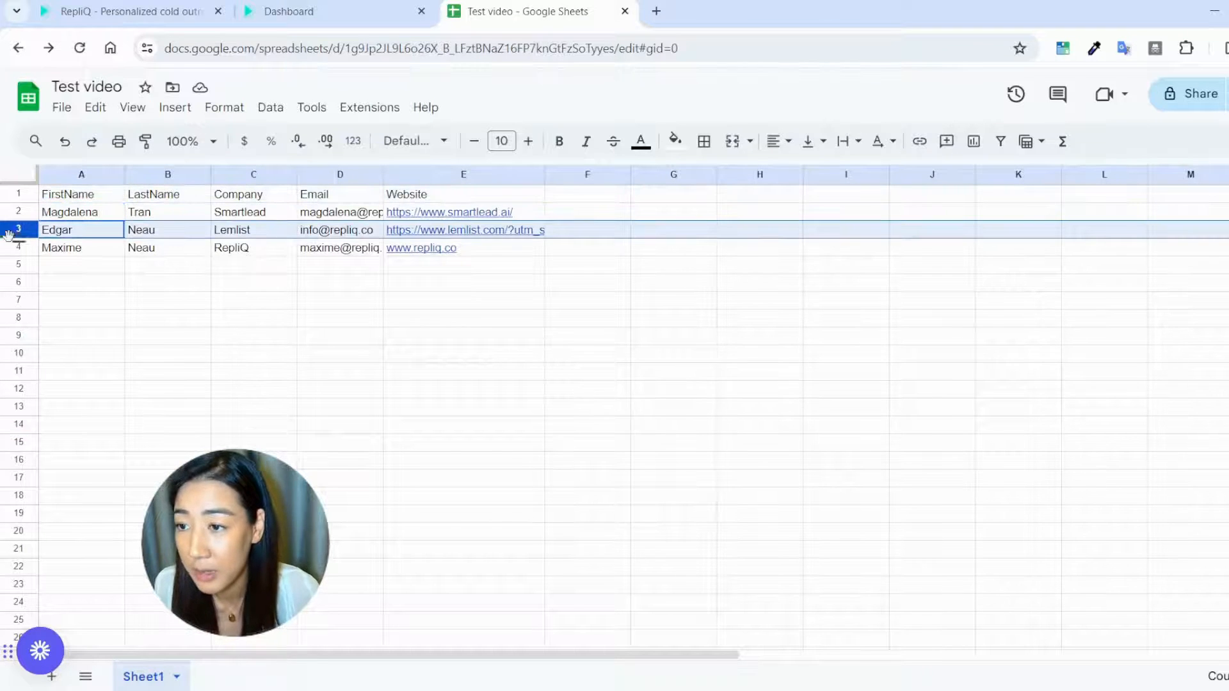
click(96, 285)
scroll(96, 285, down, 20)
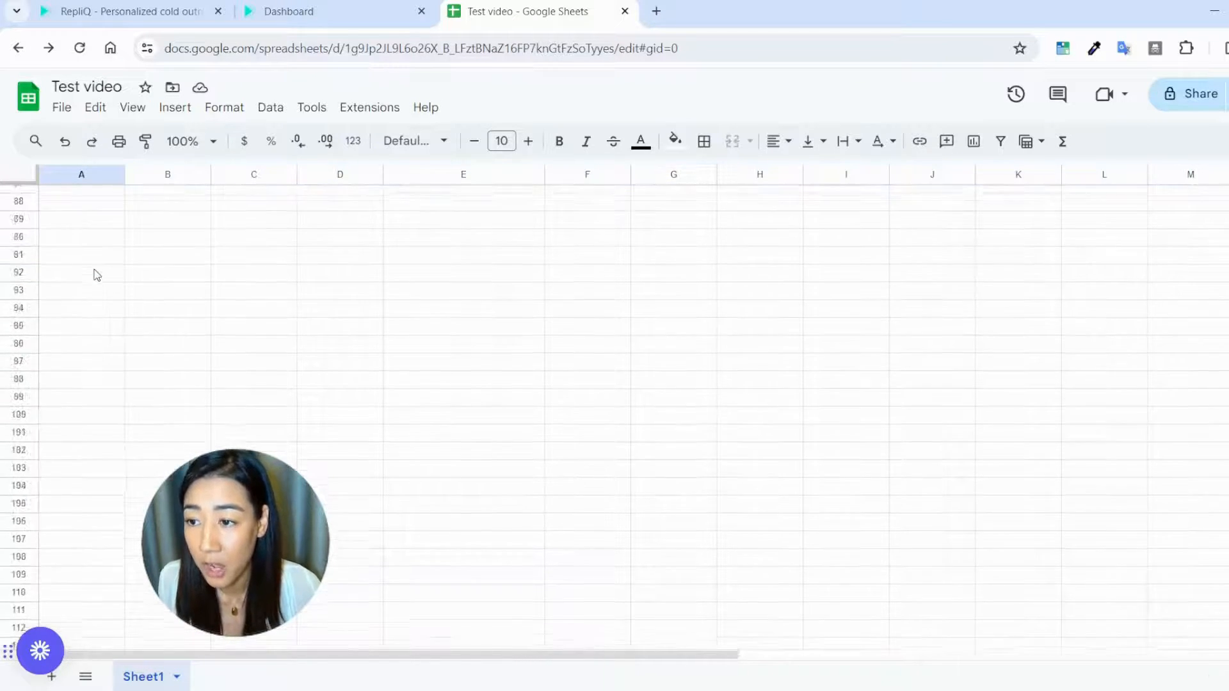
scroll(94, 275, down, 20)
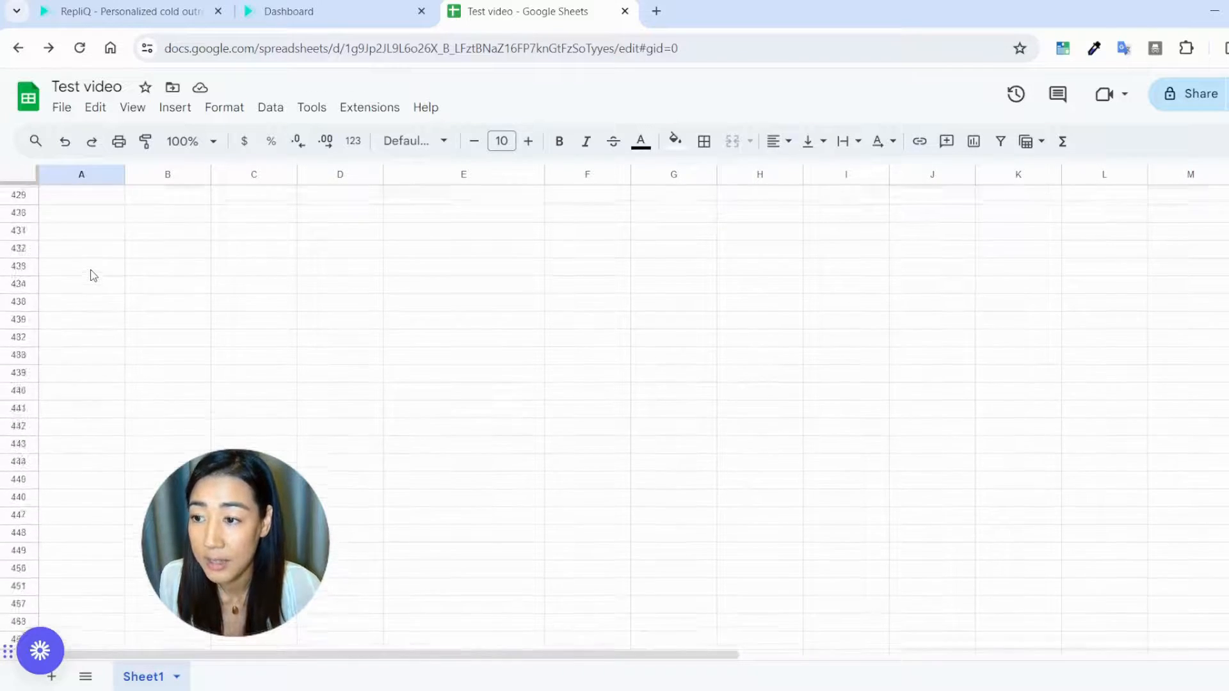
scroll(89, 278, up, 20)
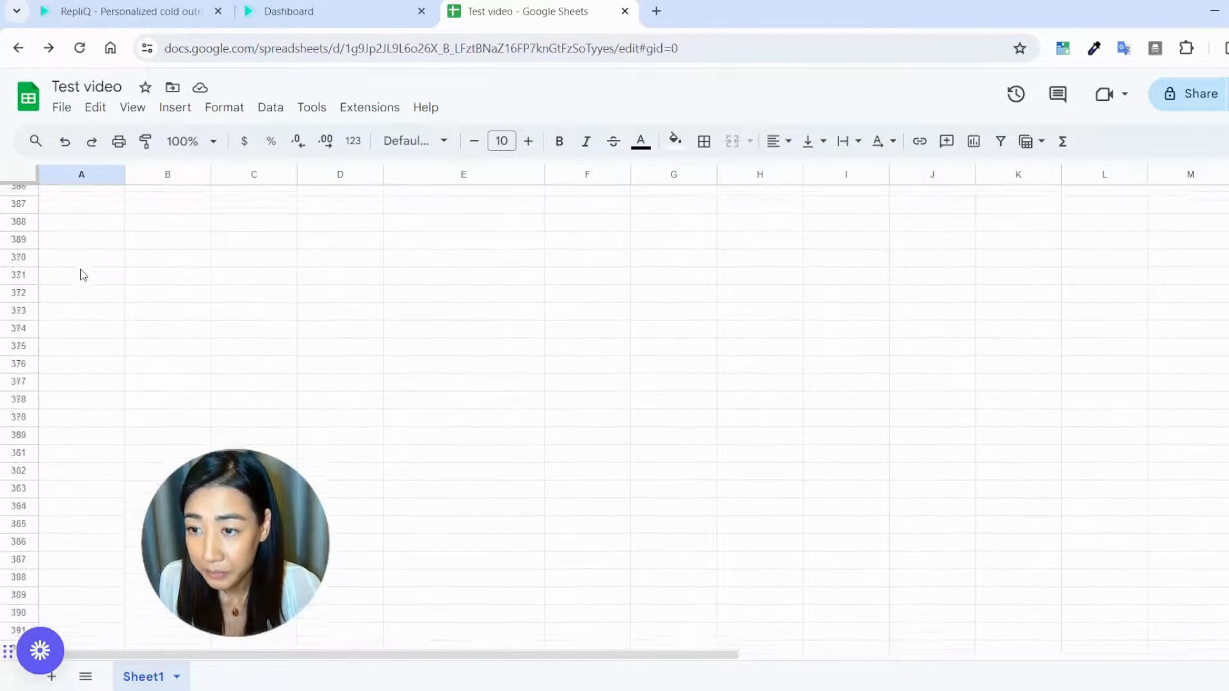
scroll(80, 272, up, 20)
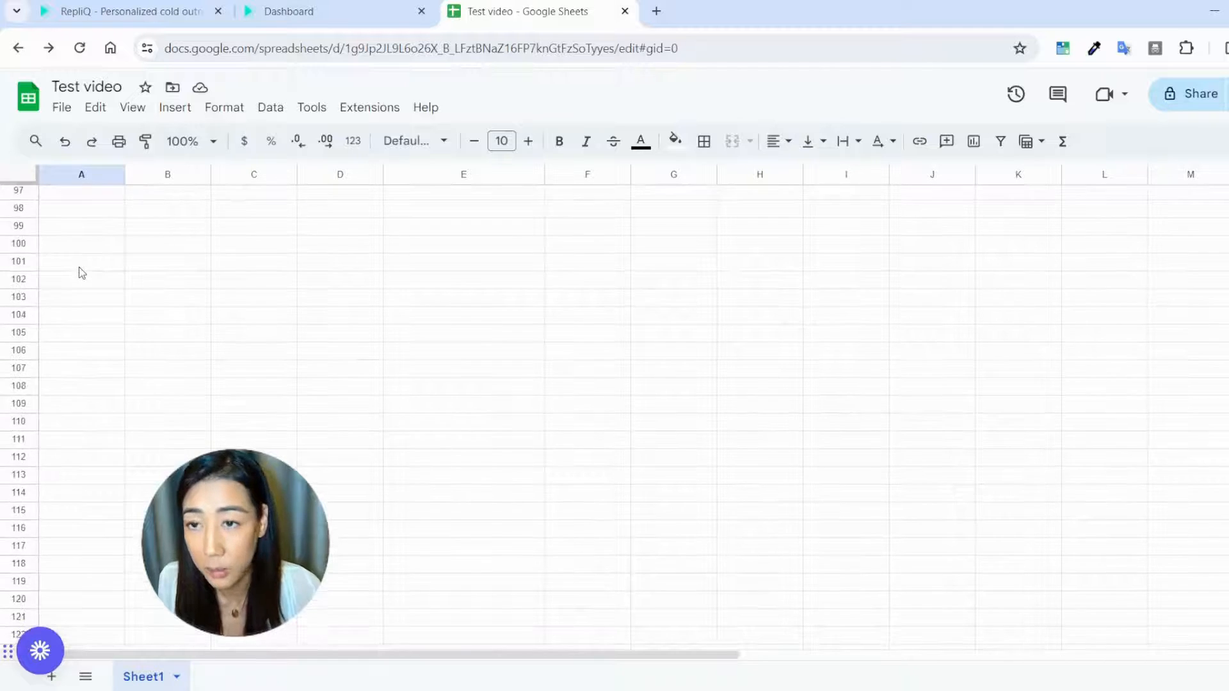
Switch to RepliQ, import the lead list with row 1 as headers and the proposed column mapping, and submit it for image generation.
click(288, 11)
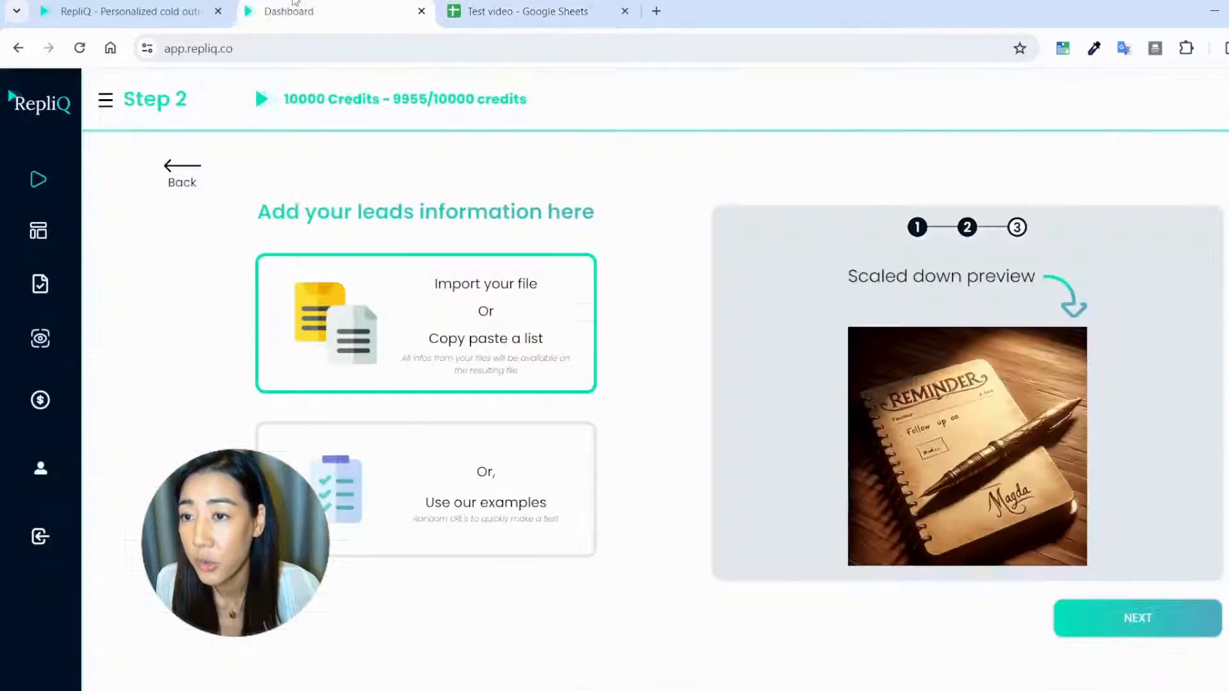
click(463, 301)
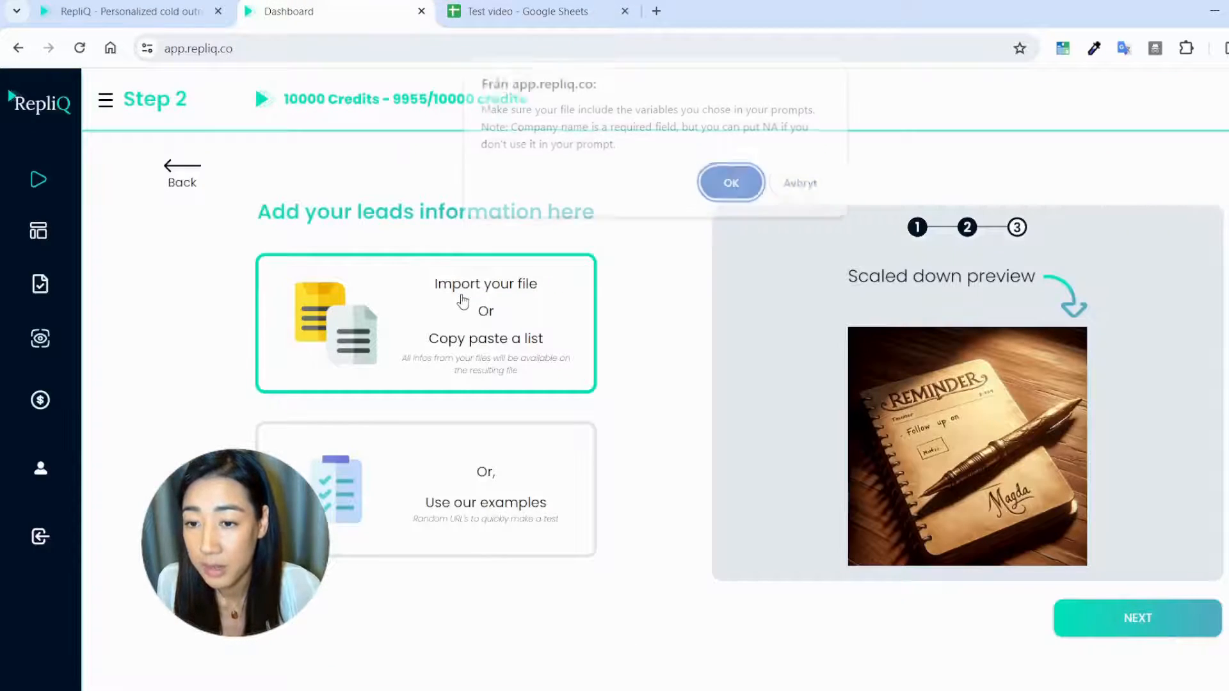
click(731, 184)
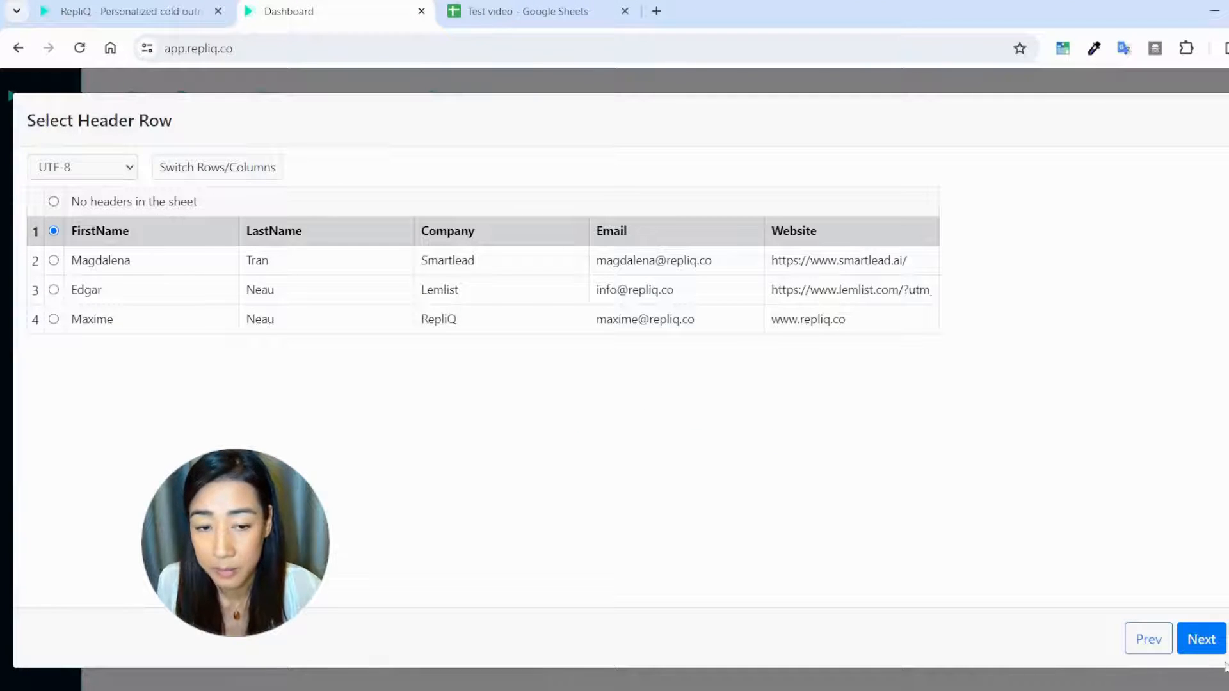
click(1202, 638)
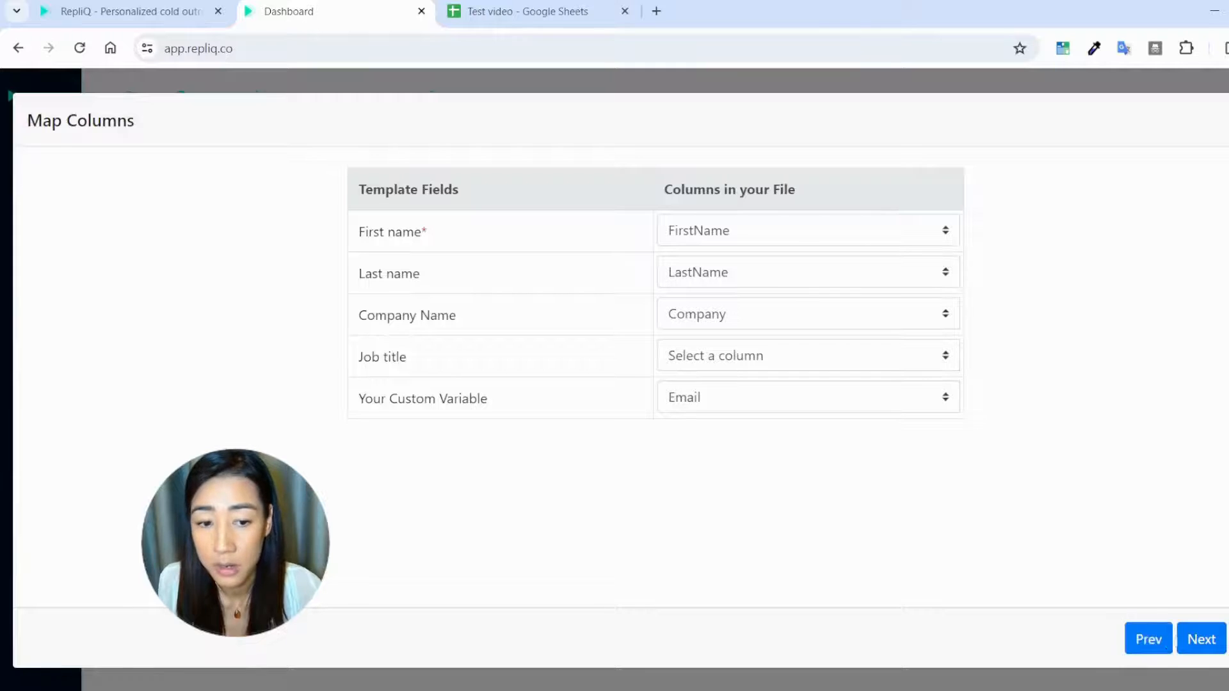
click(1194, 644)
click(1191, 643)
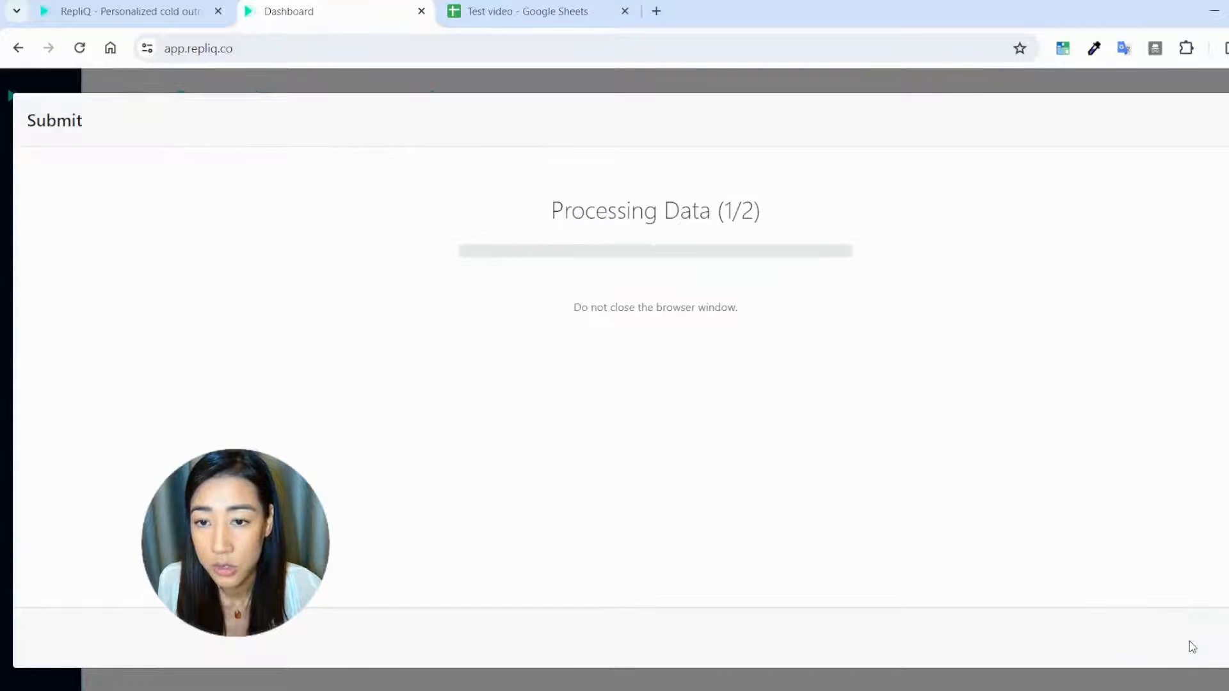
click(771, 464)
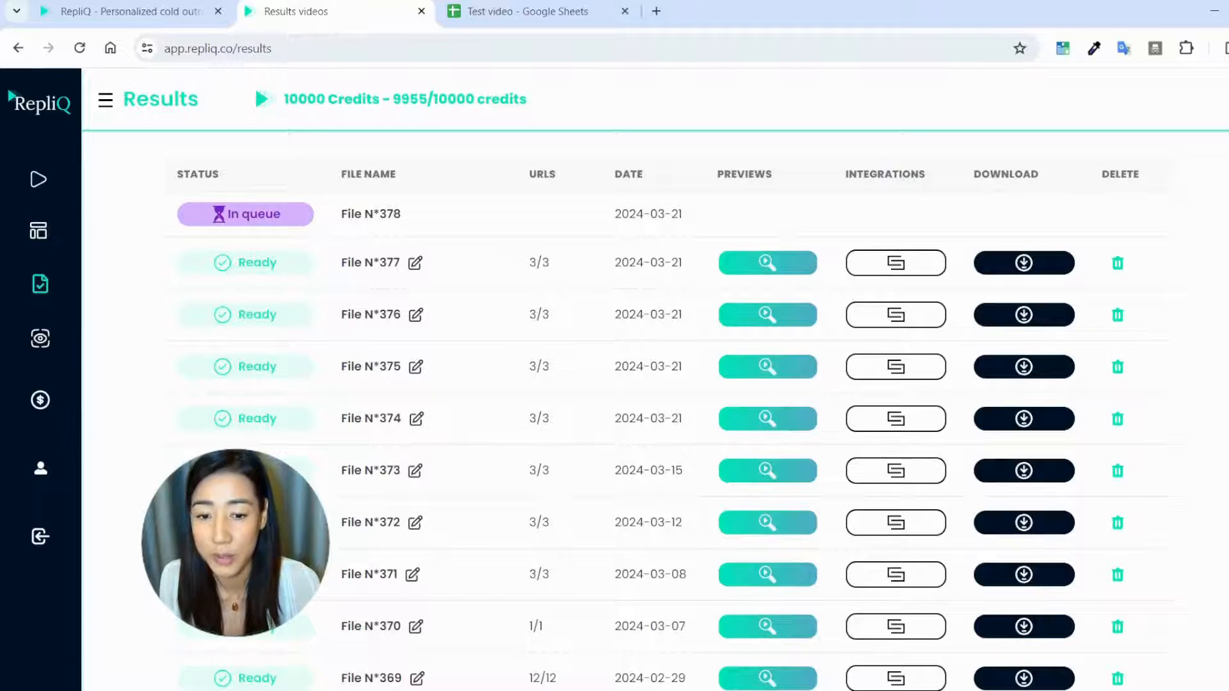
Preview the generated images of File N*377 for each of its leads.
click(730, 263)
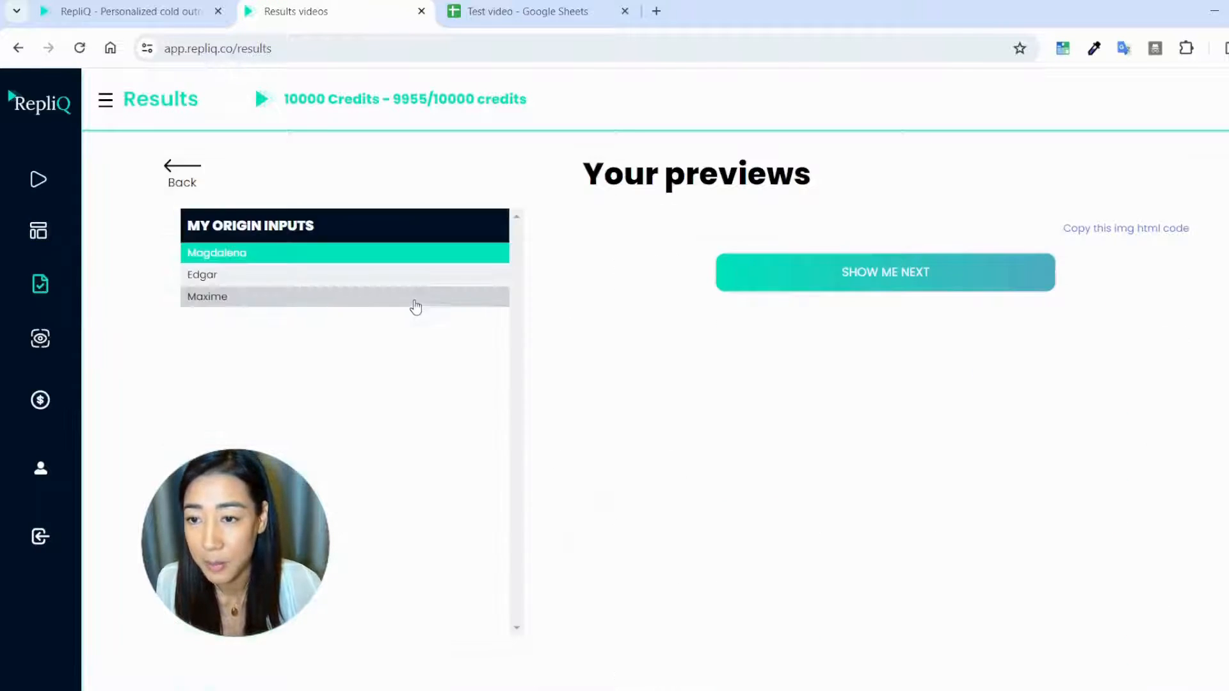
click(407, 279)
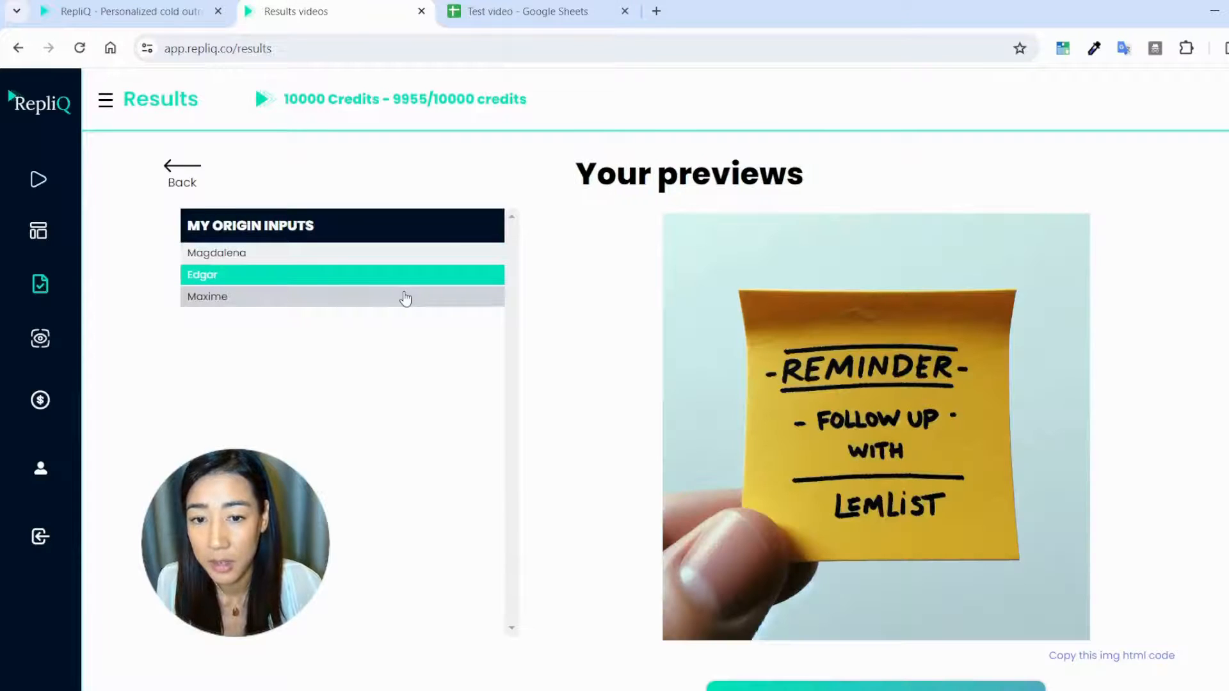
click(407, 299)
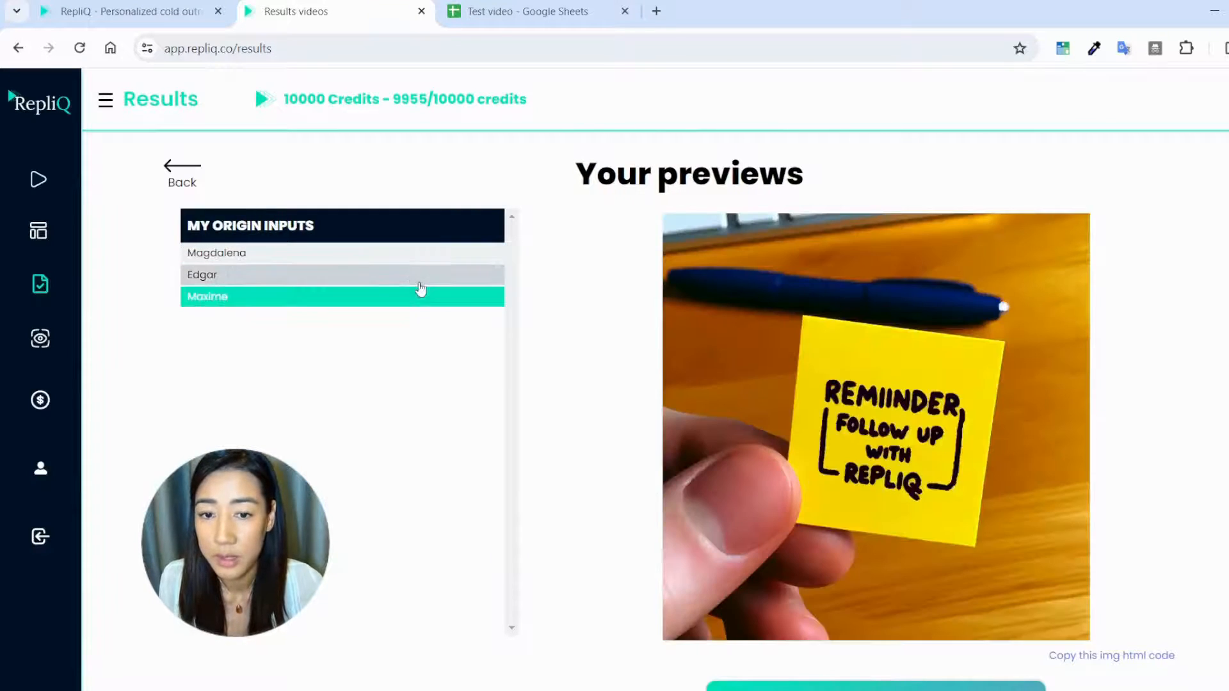
click(422, 286)
click(444, 256)
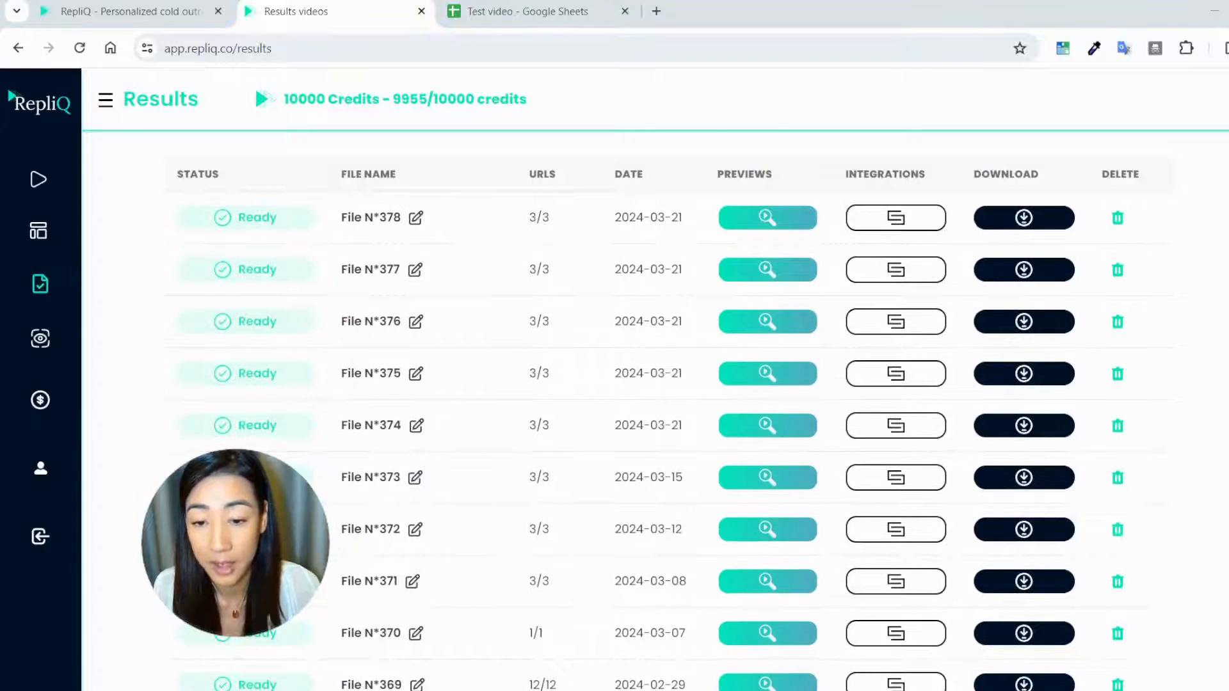
Preview the personalized coffee cup images of File N*378 for each lead.
click(762, 221)
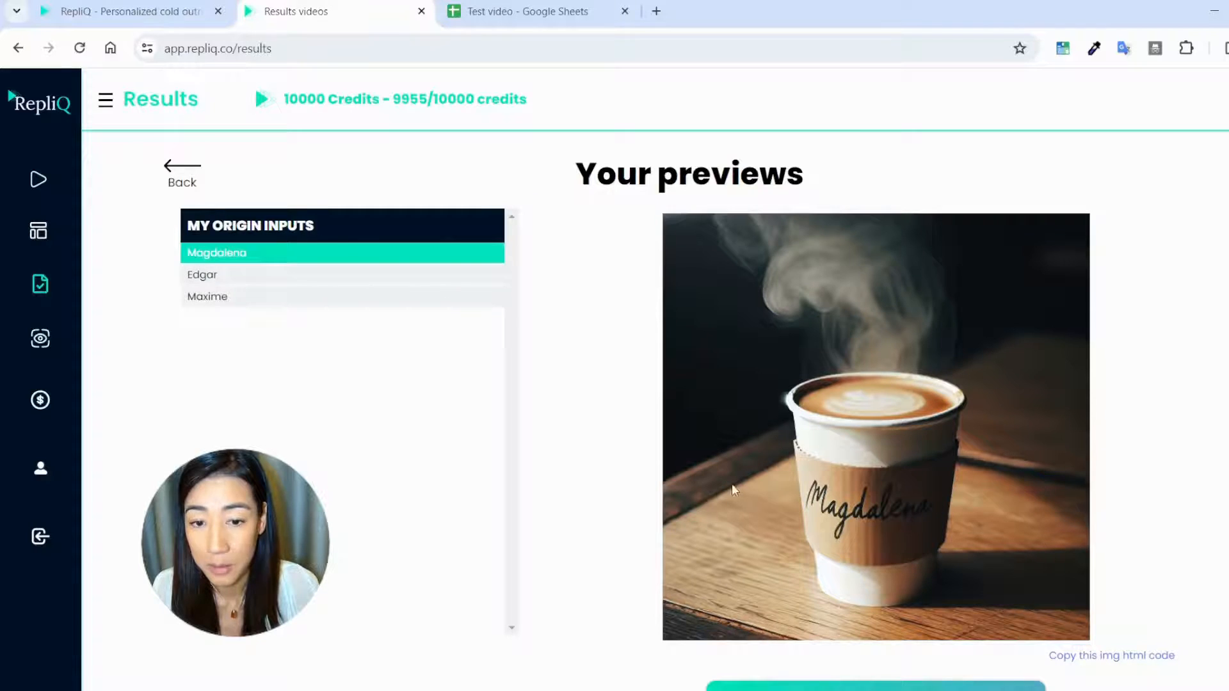
click(432, 288)
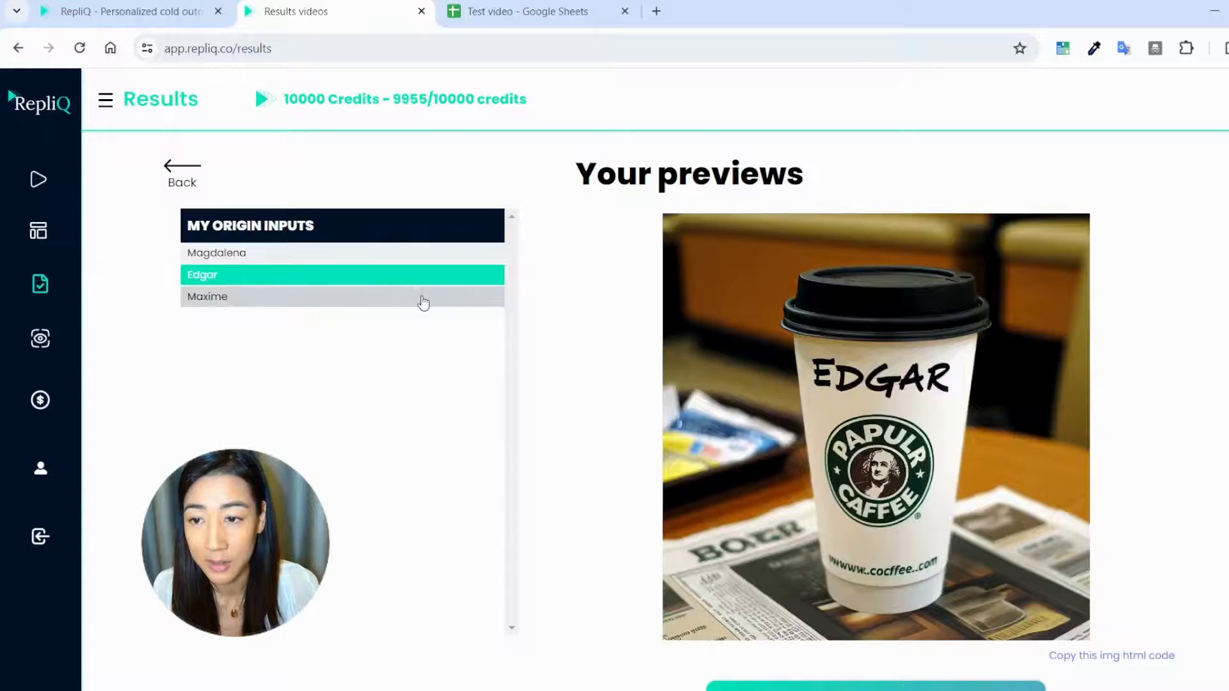
click(423, 297)
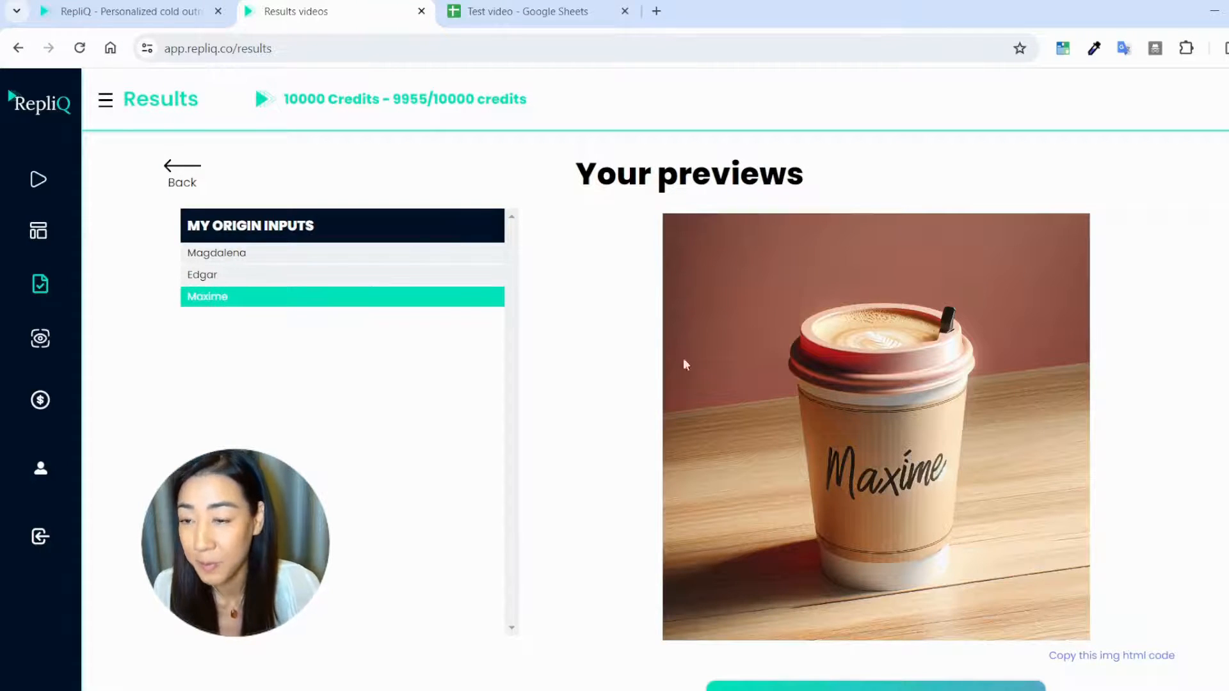
click(304, 275)
click(301, 253)
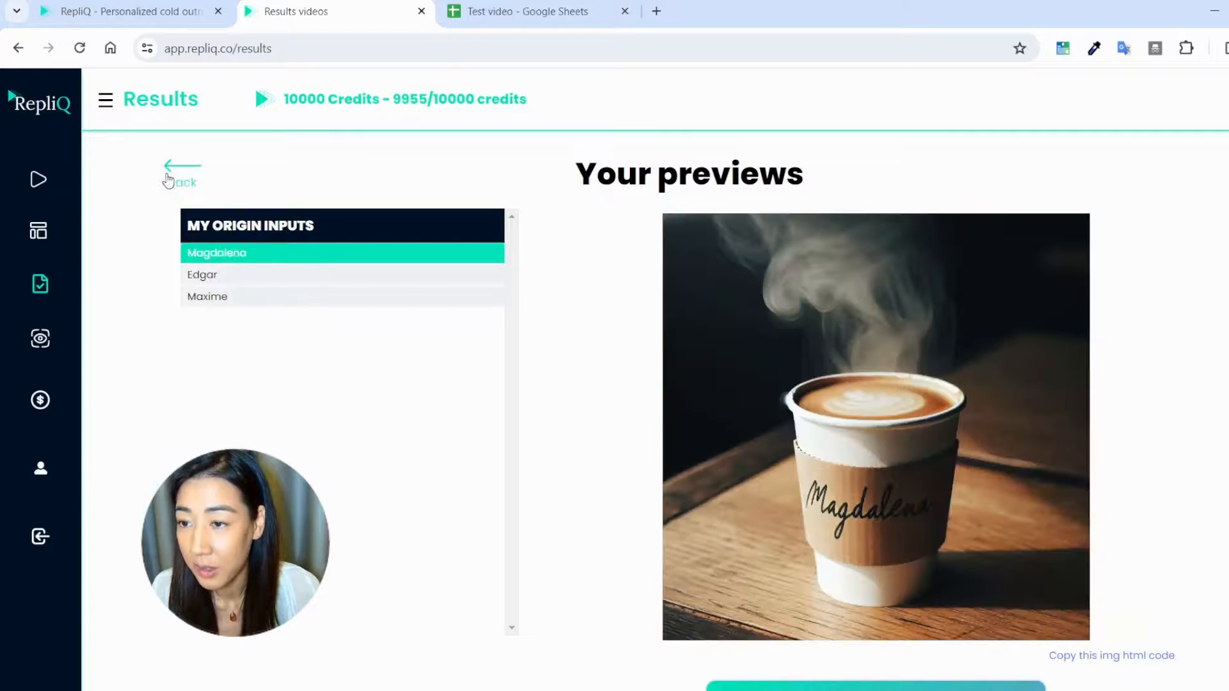
Return to the results list, download the results of File N*378 and close the blank browser tab.
click(168, 181)
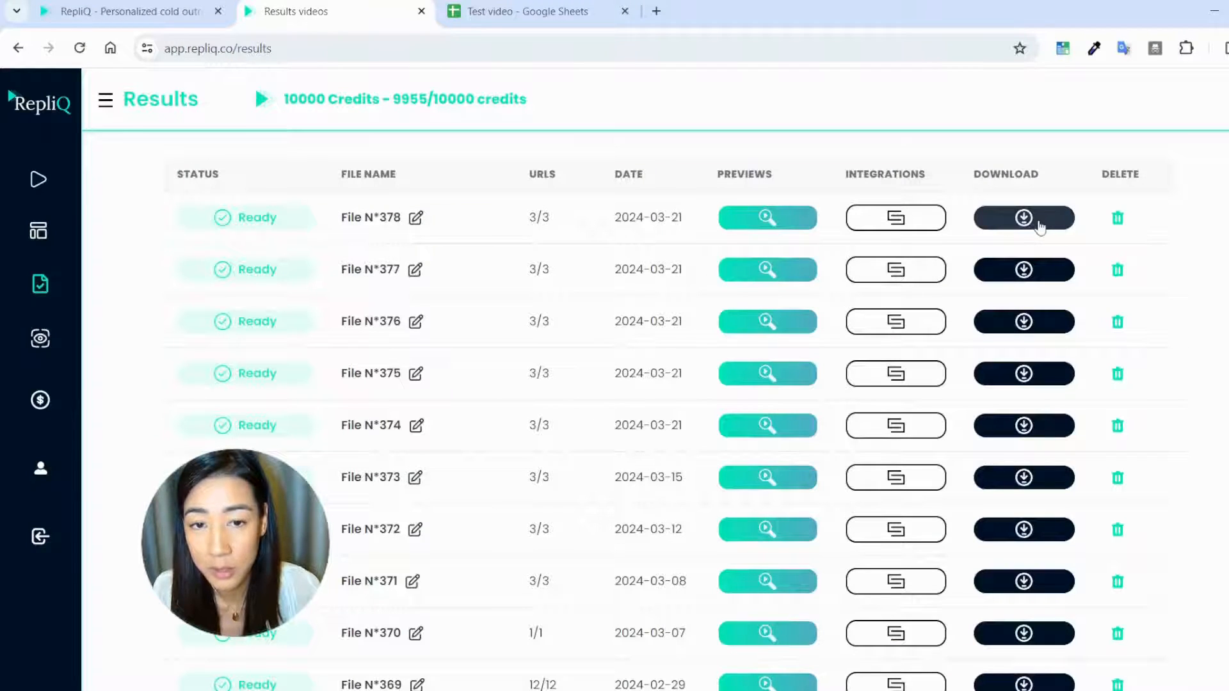
click(1040, 228)
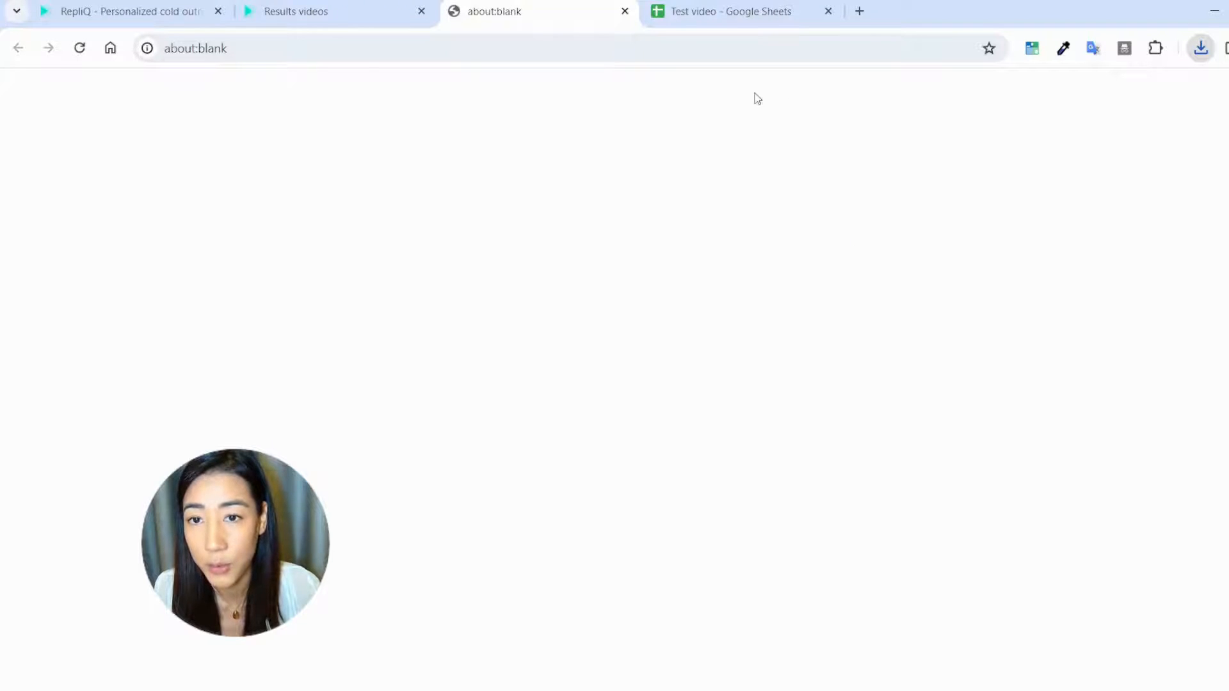
click(386, 16)
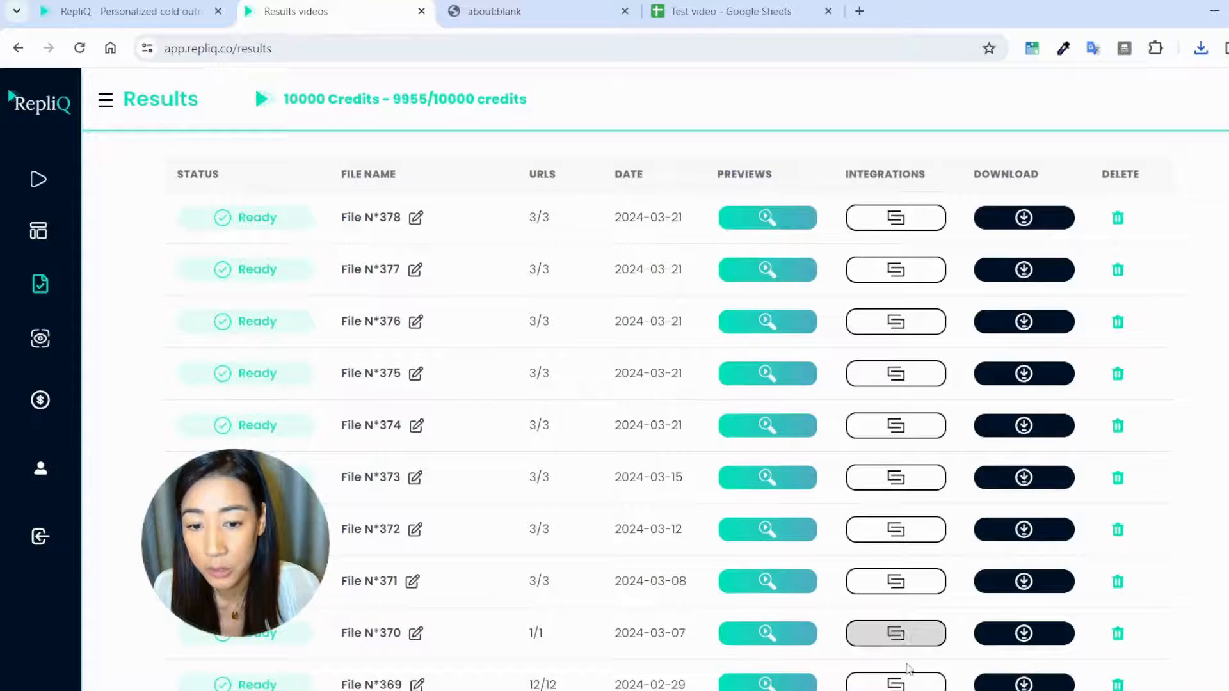
click(512, 10)
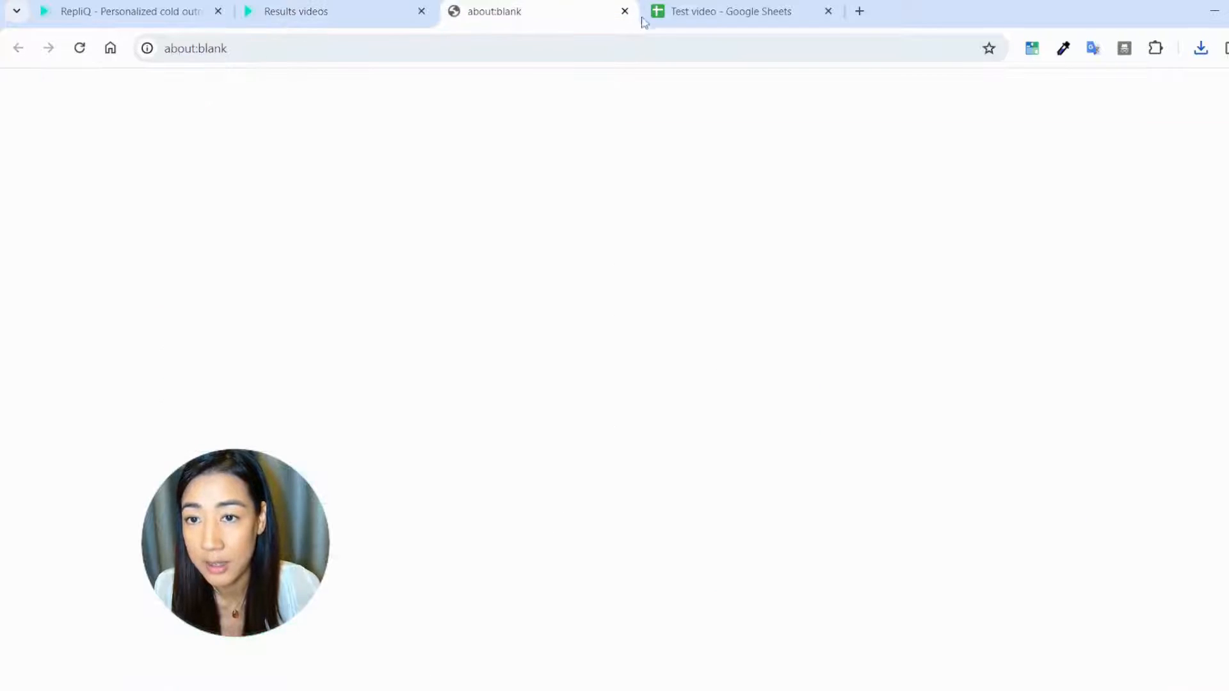
click(625, 12)
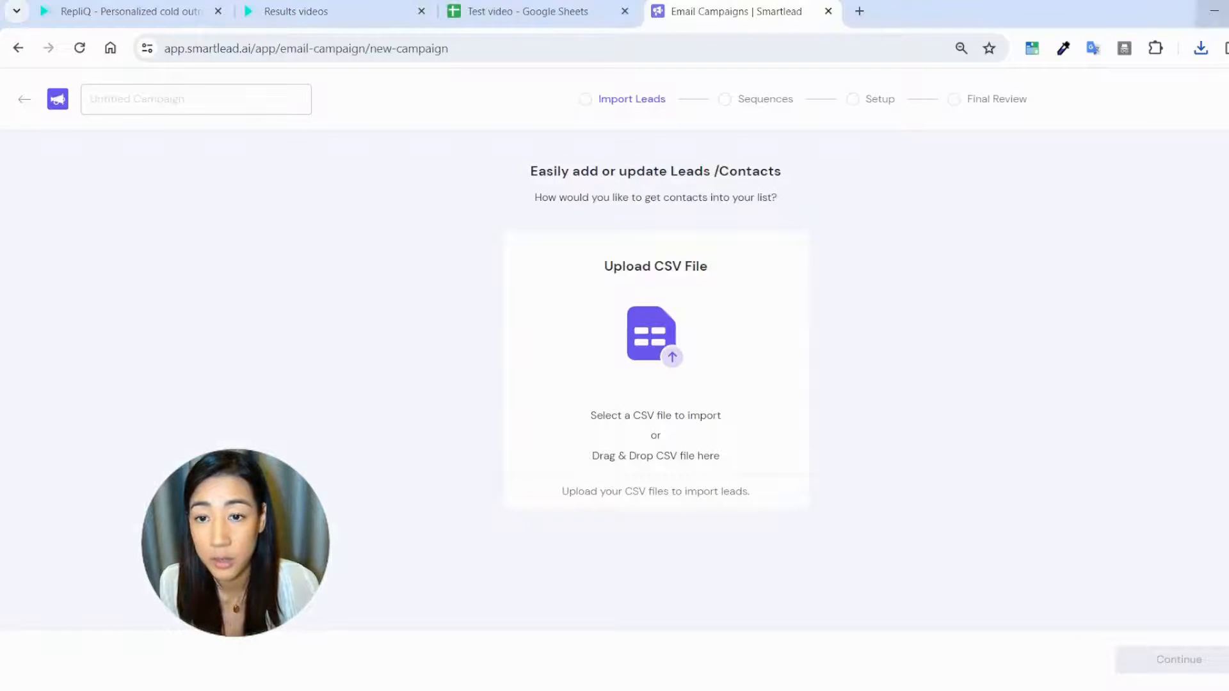
Upload the RepliQ results CSV to the new Smartlead campaign and examine the columns of the test results spreadsheet in Google Sheets.
click(659, 357)
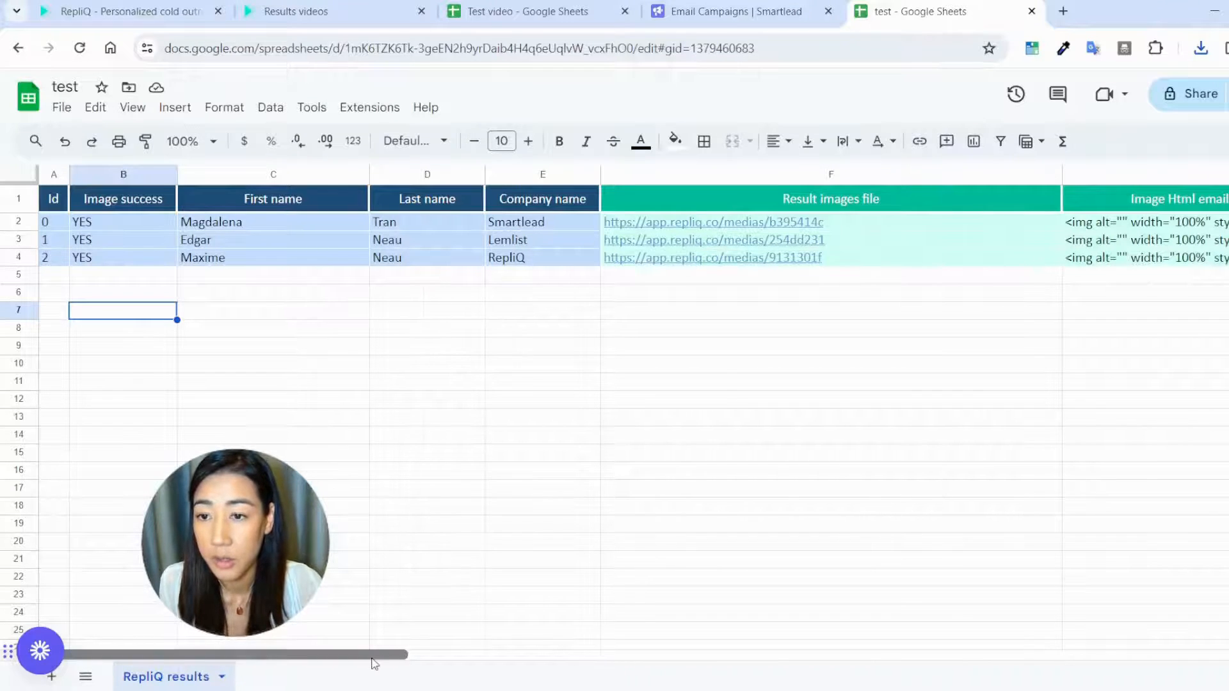
drag(372, 658, 333, 637)
scroll(389, 637, right, 2)
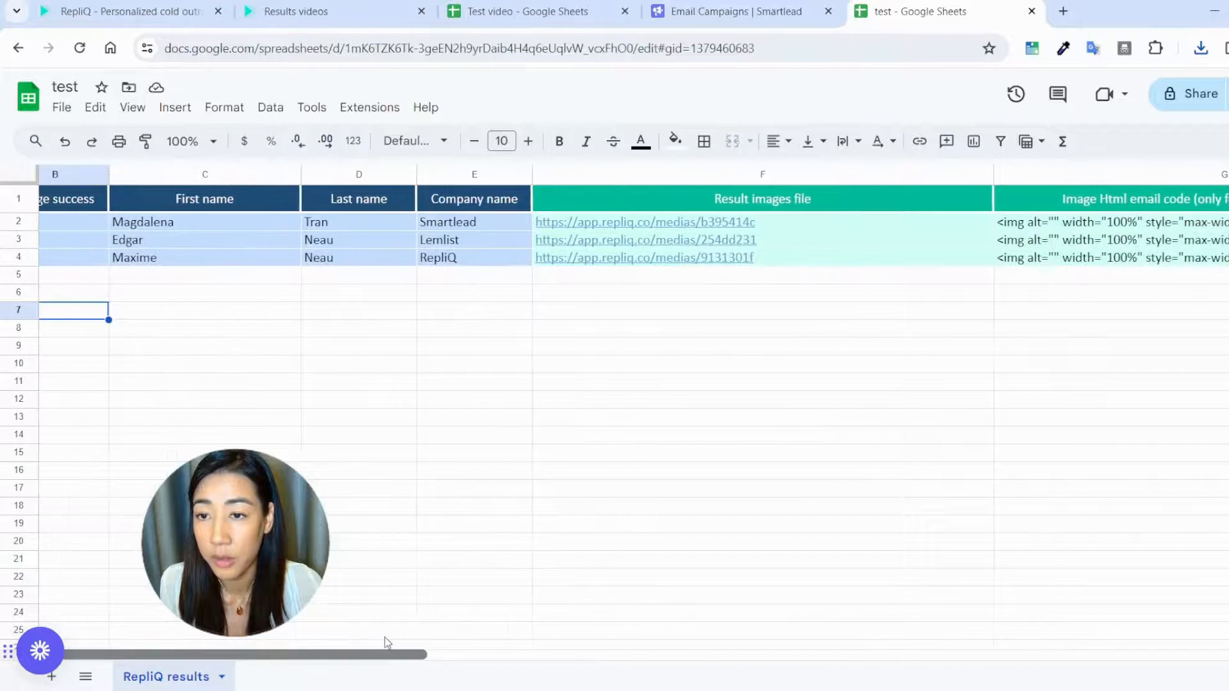
scroll(385, 638, left, 3)
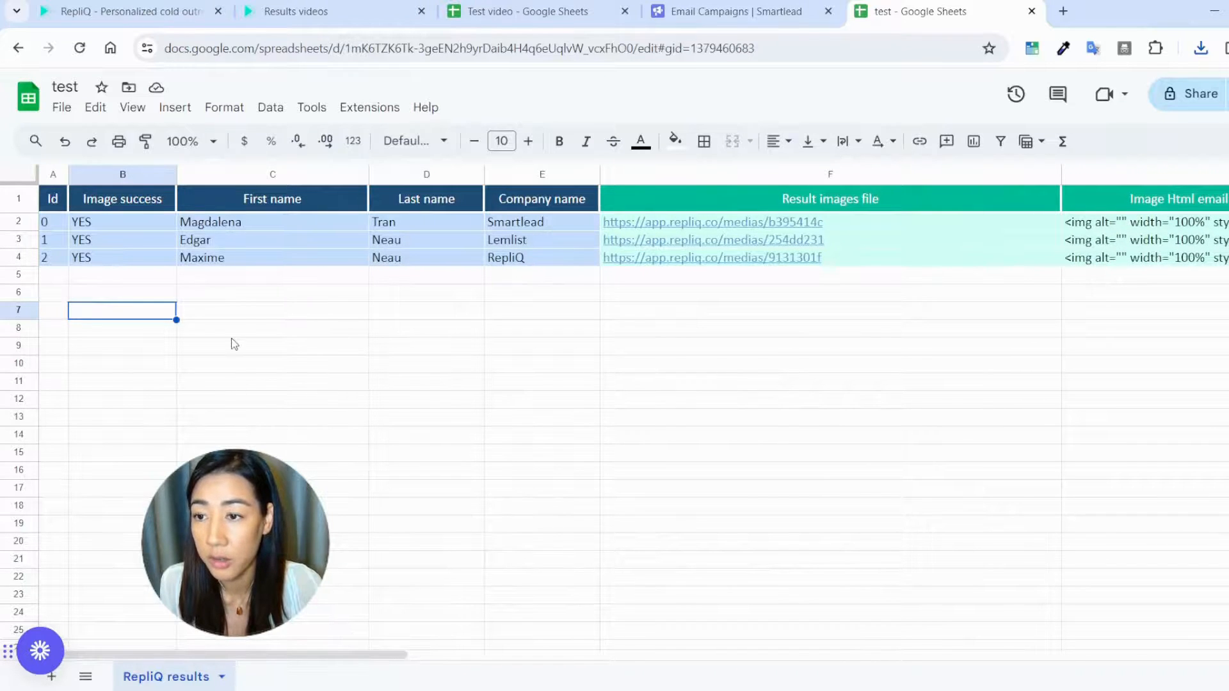
drag(376, 659, 509, 663)
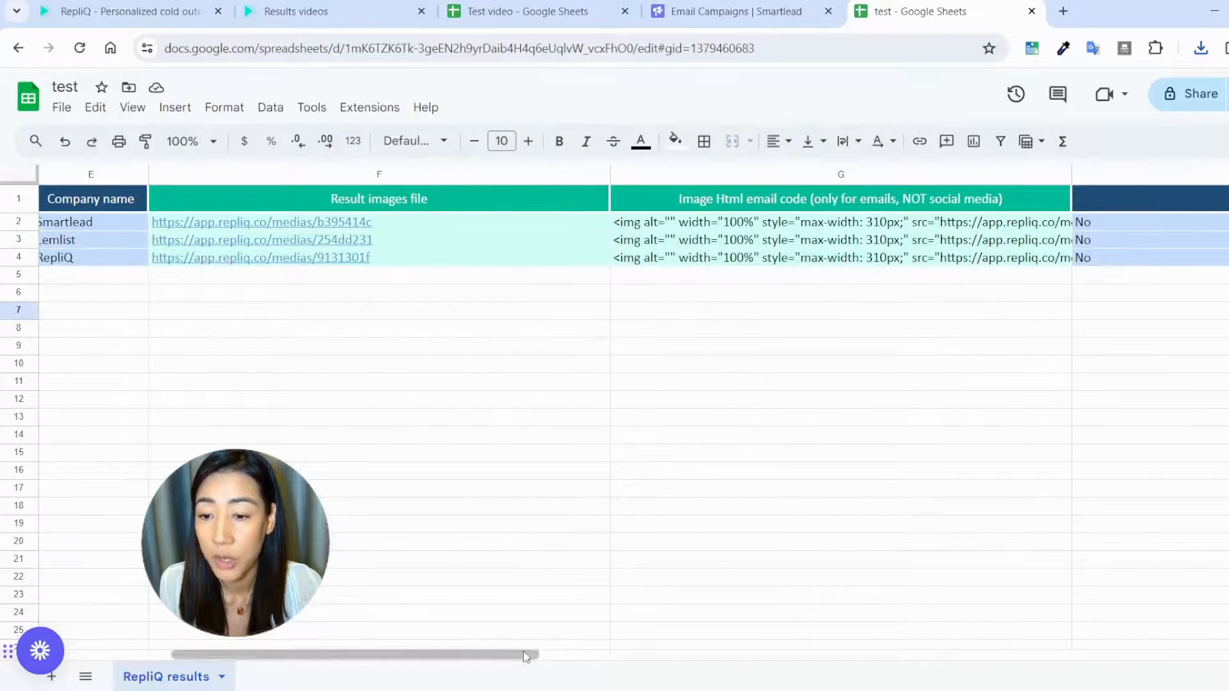
drag(519, 653, 494, 654)
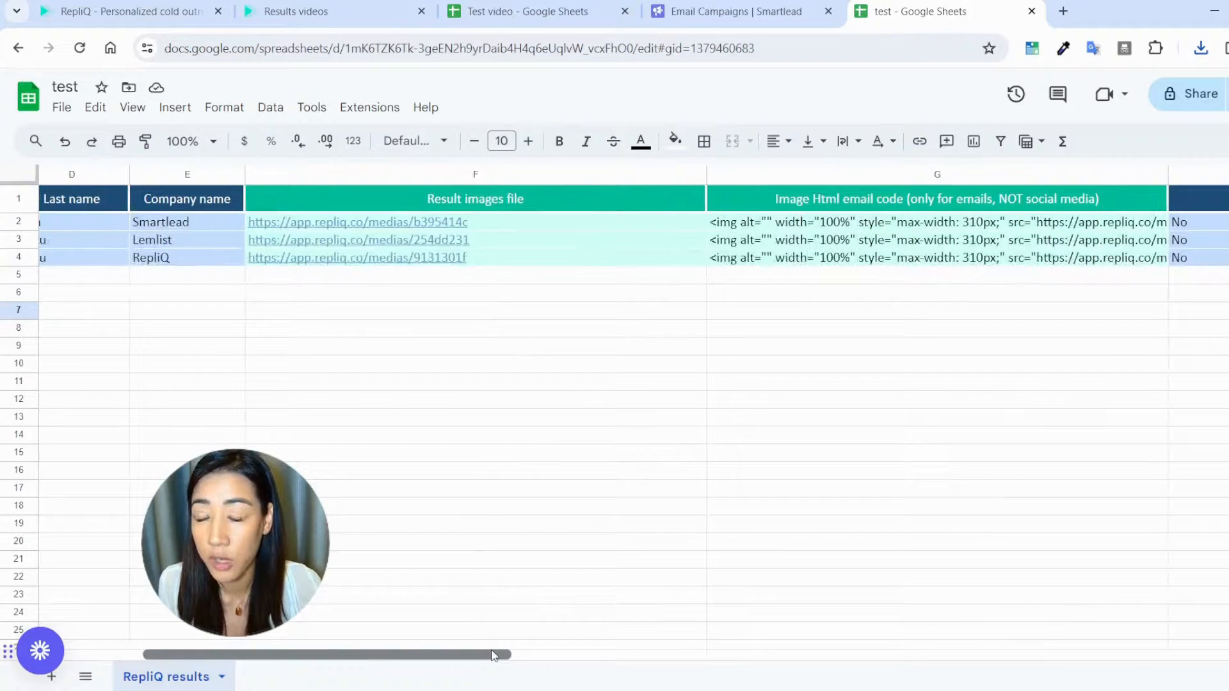
Examine the Result images file links and the Image Html email code column in the results spreadsheet.
click(391, 224)
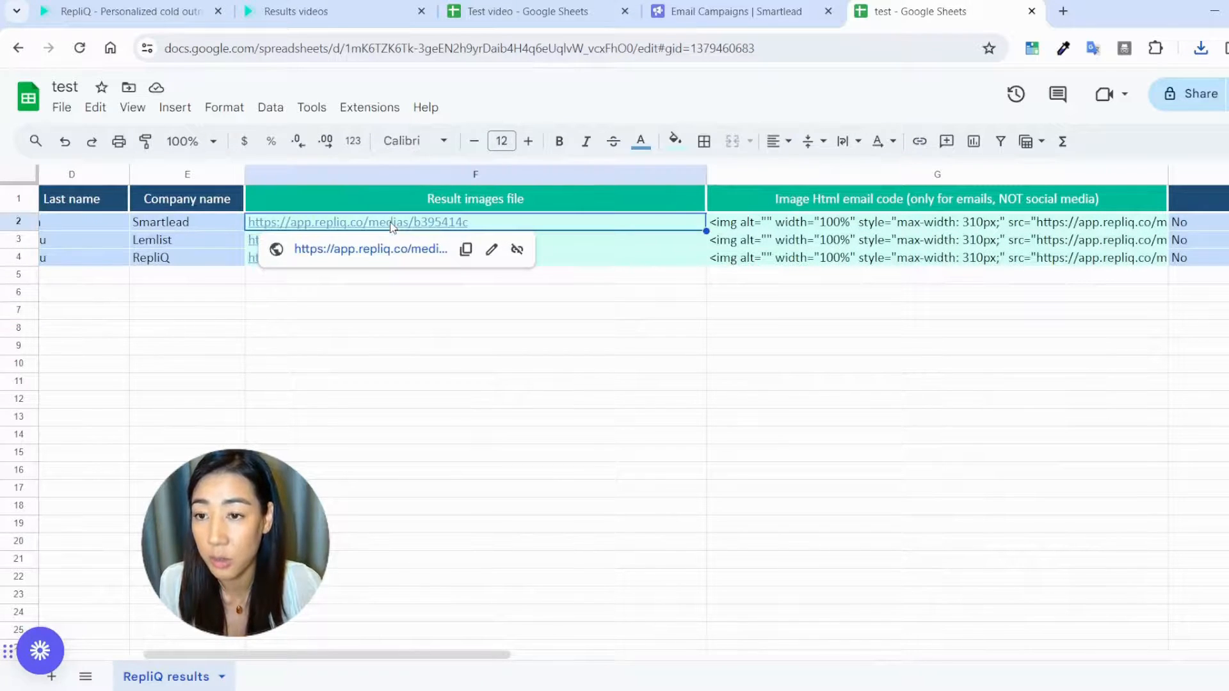
click(573, 275)
click(574, 226)
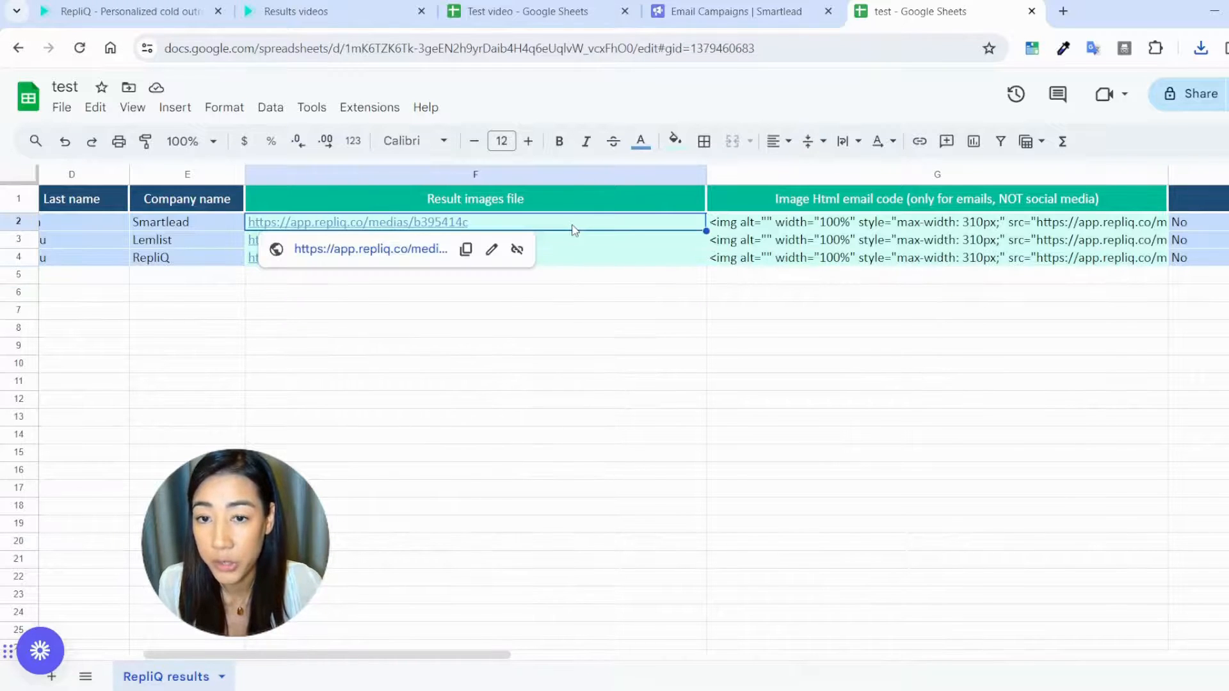
click(939, 205)
click(938, 174)
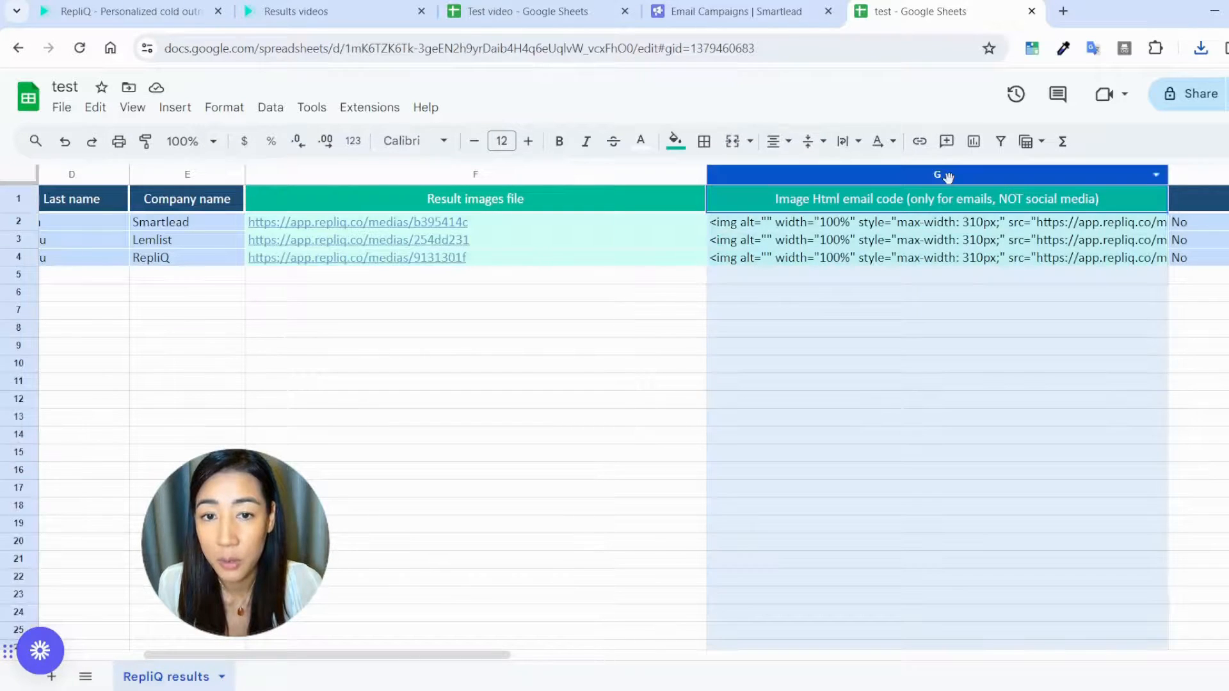
click(862, 350)
click(938, 174)
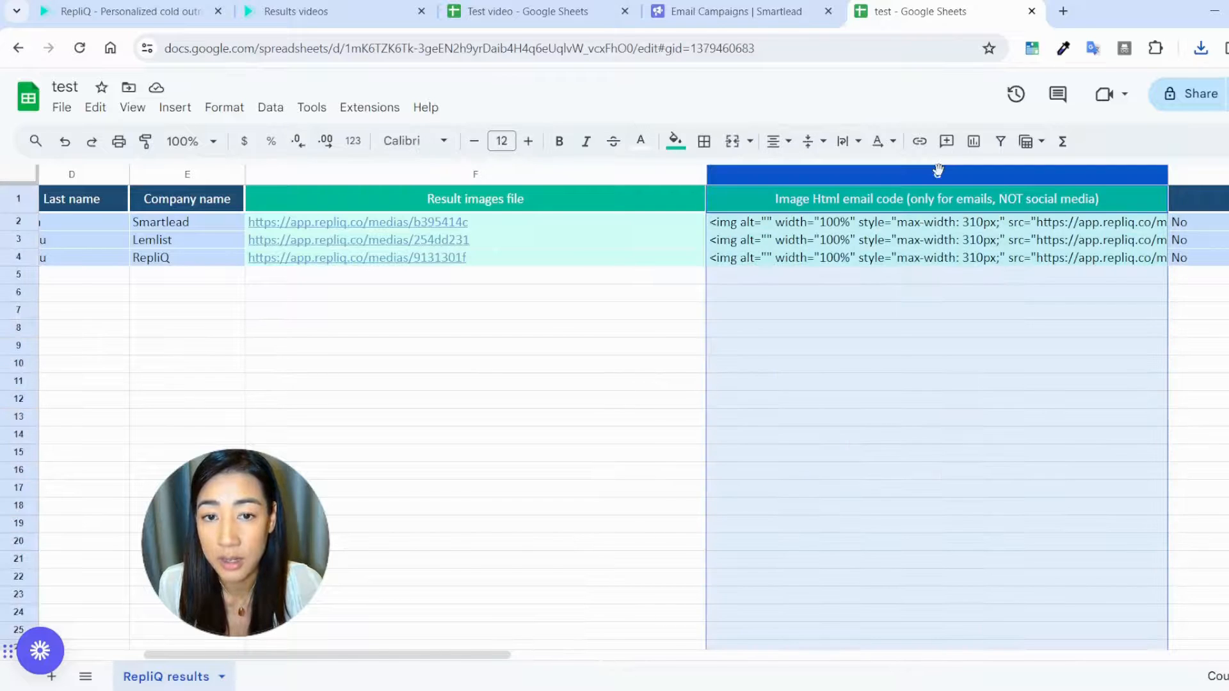
click(673, 295)
click(823, 203)
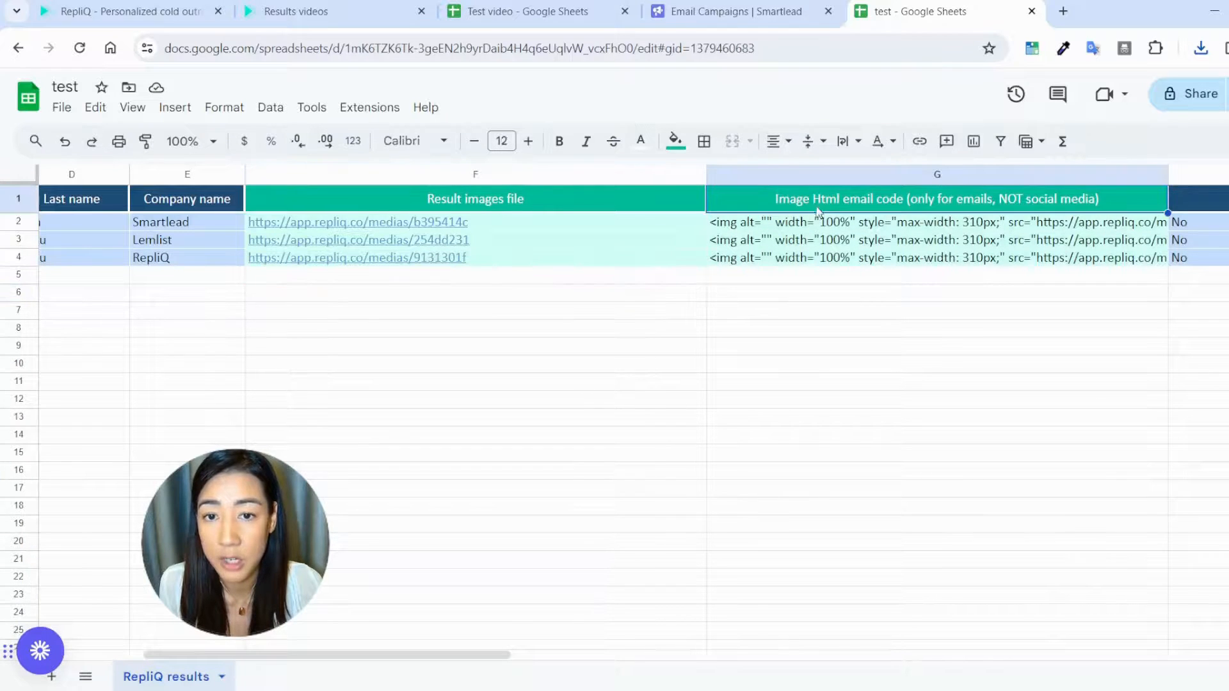
Switch to Smartlead, save the import settings and map the Image Html email code column to Custom Field.
click(735, 8)
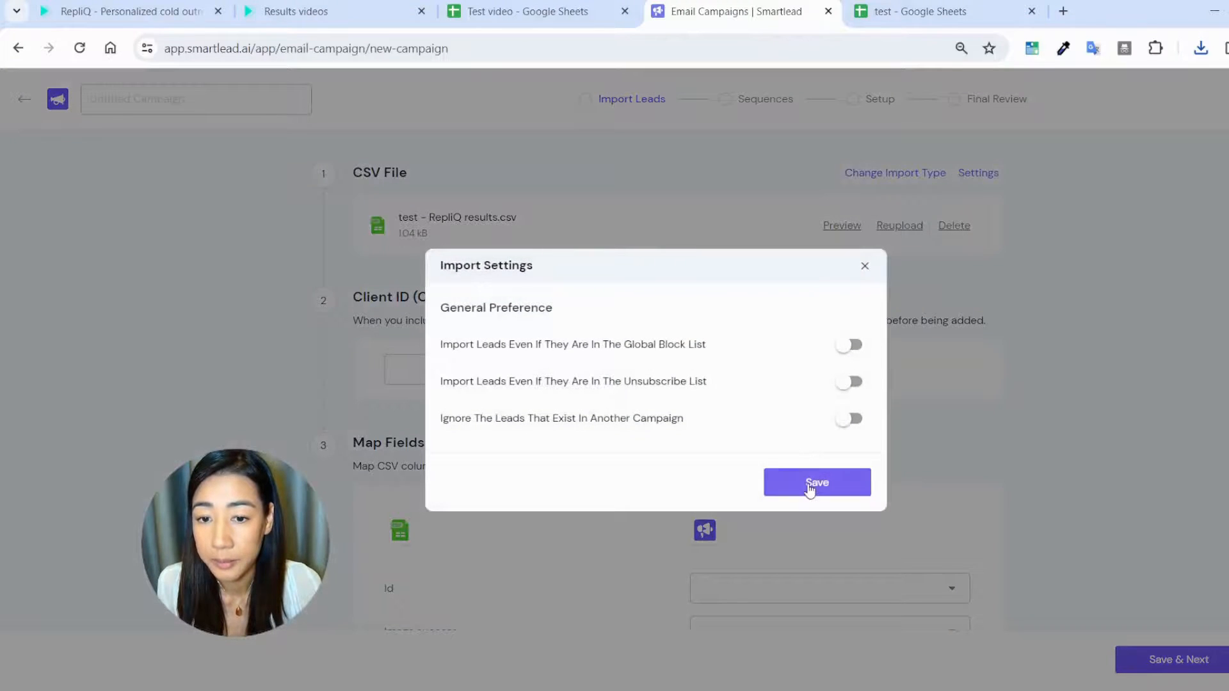
click(815, 485)
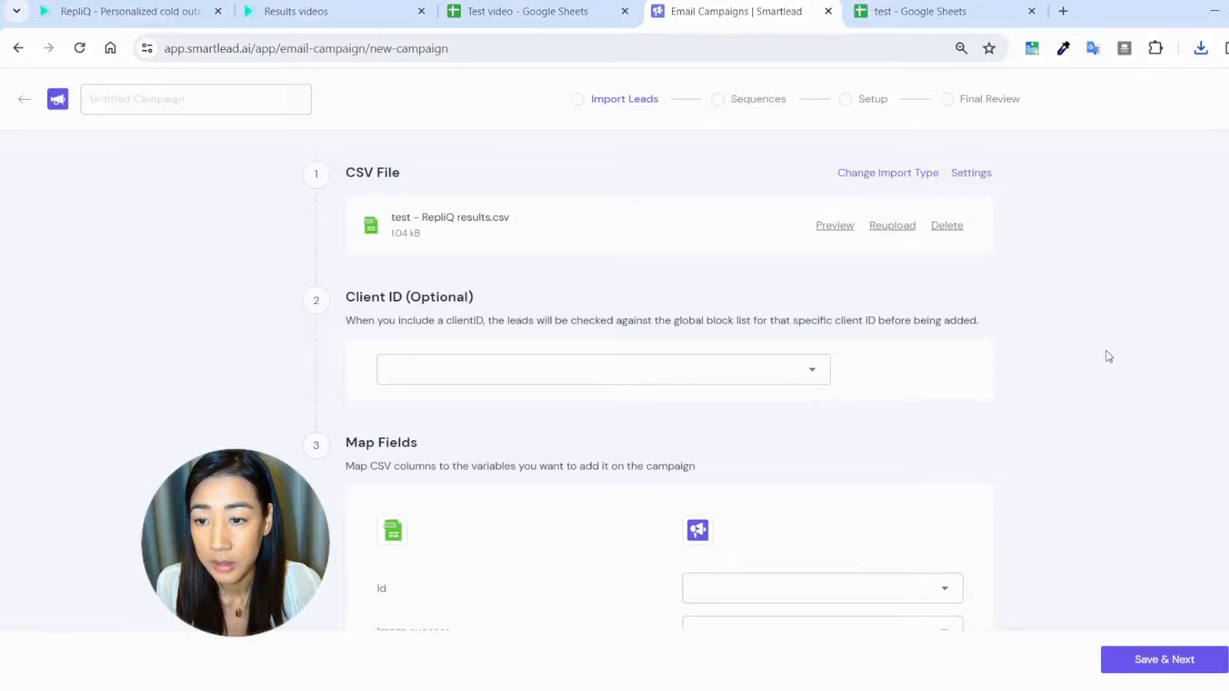
scroll(1108, 357, down, 5)
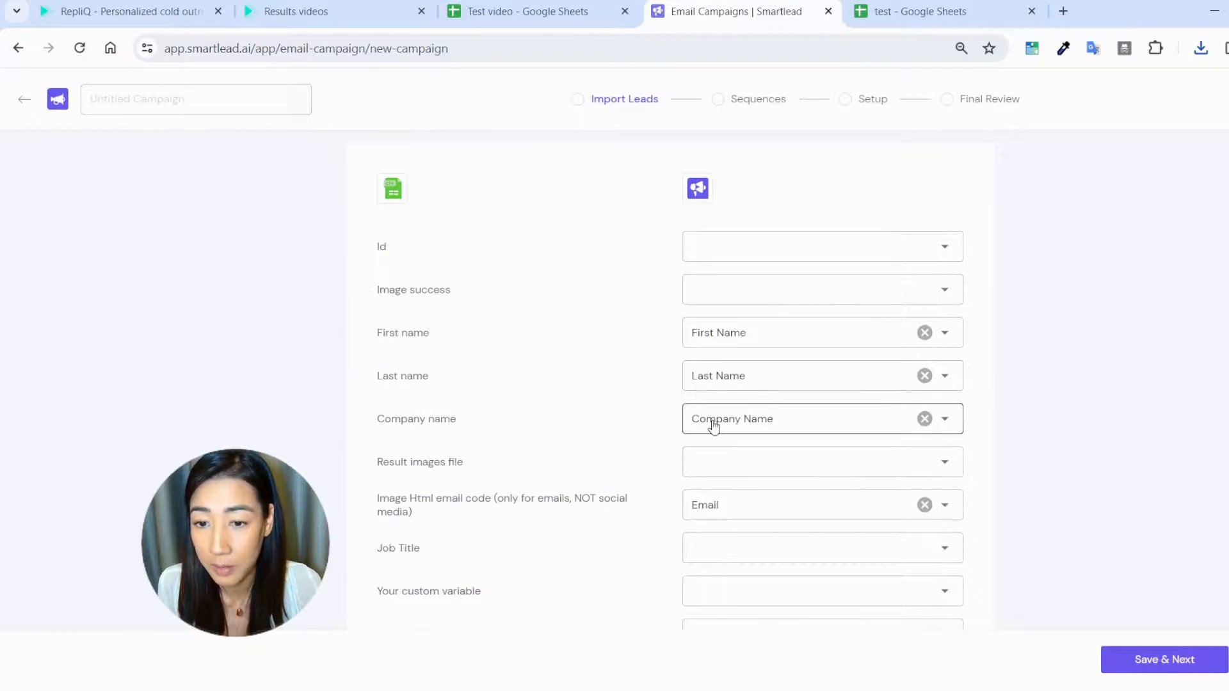
scroll(714, 426, down, 2)
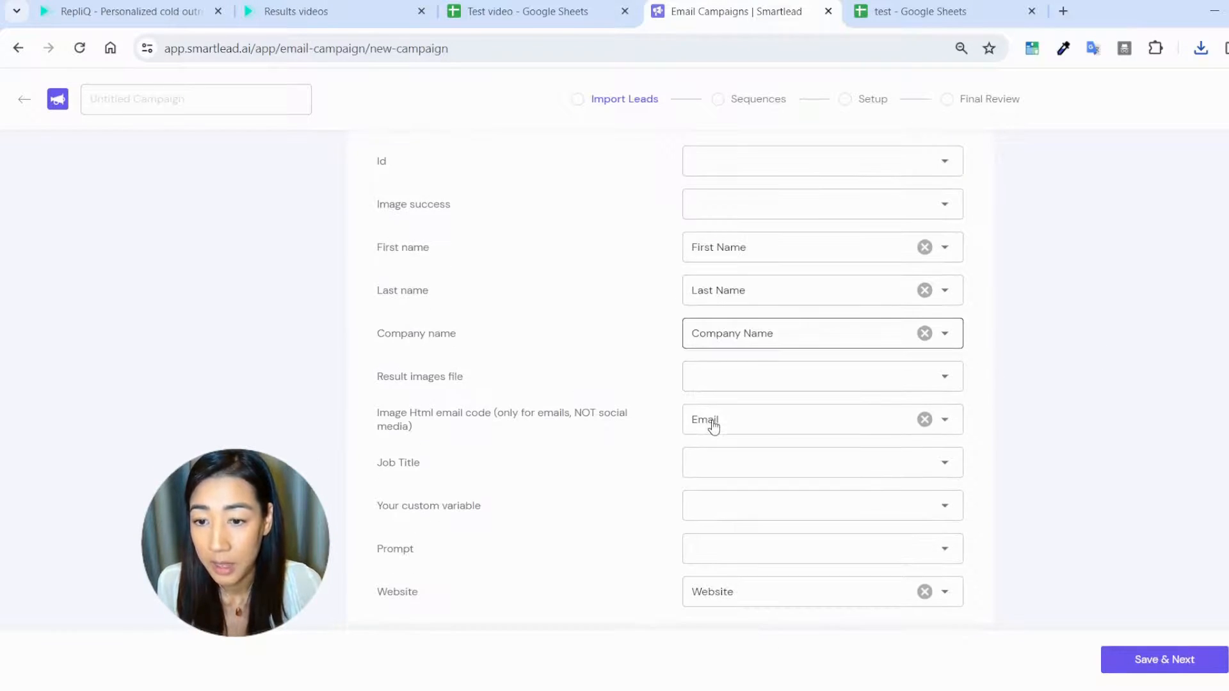
click(777, 421)
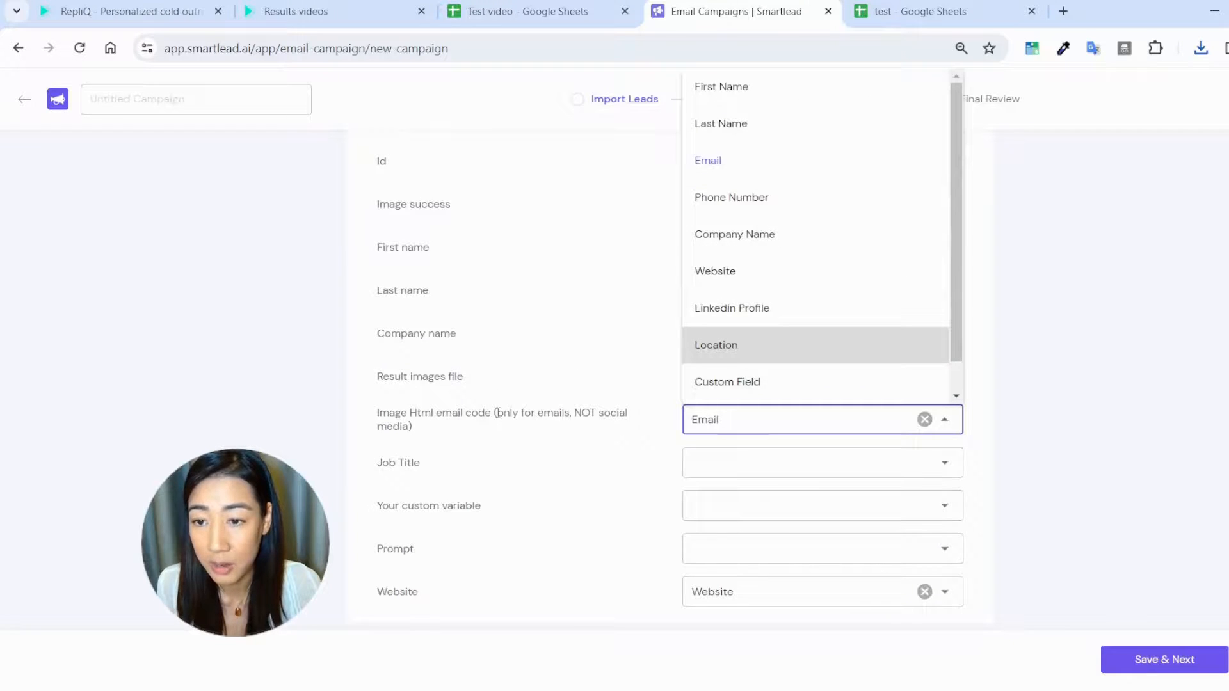
click(760, 383)
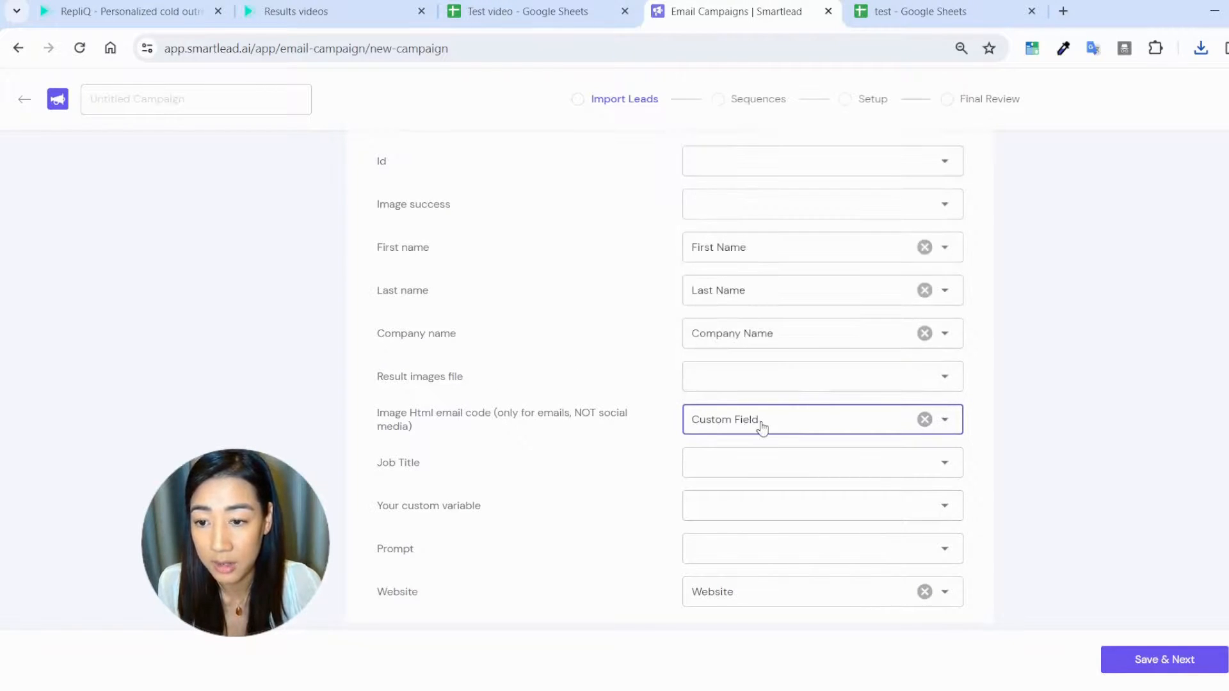
Map the Your custom variable column to Email, import the leads and dismiss the file summary.
scroll(766, 410, down, 1)
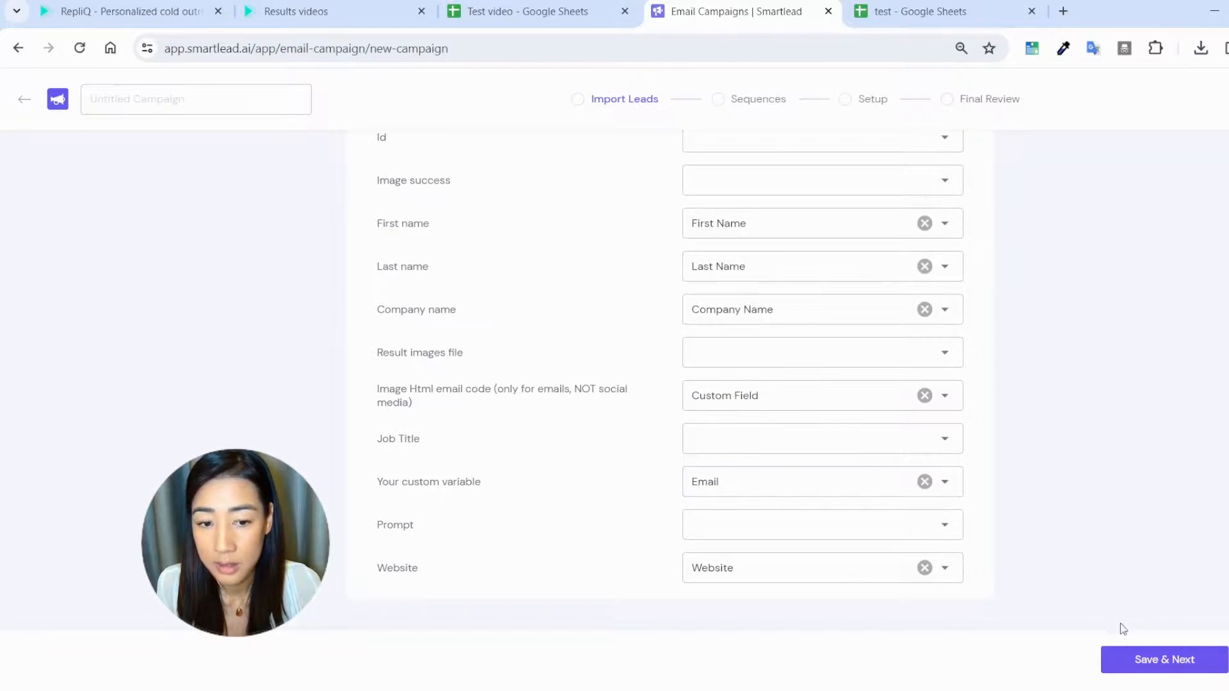
click(1167, 660)
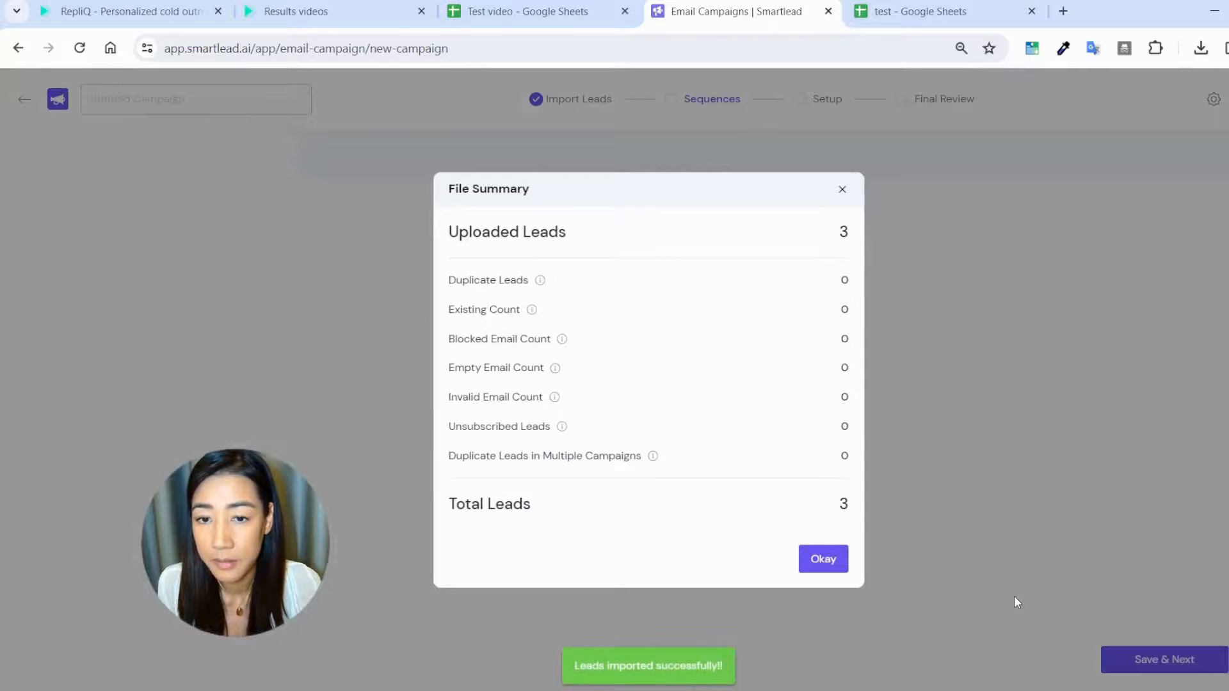
click(823, 566)
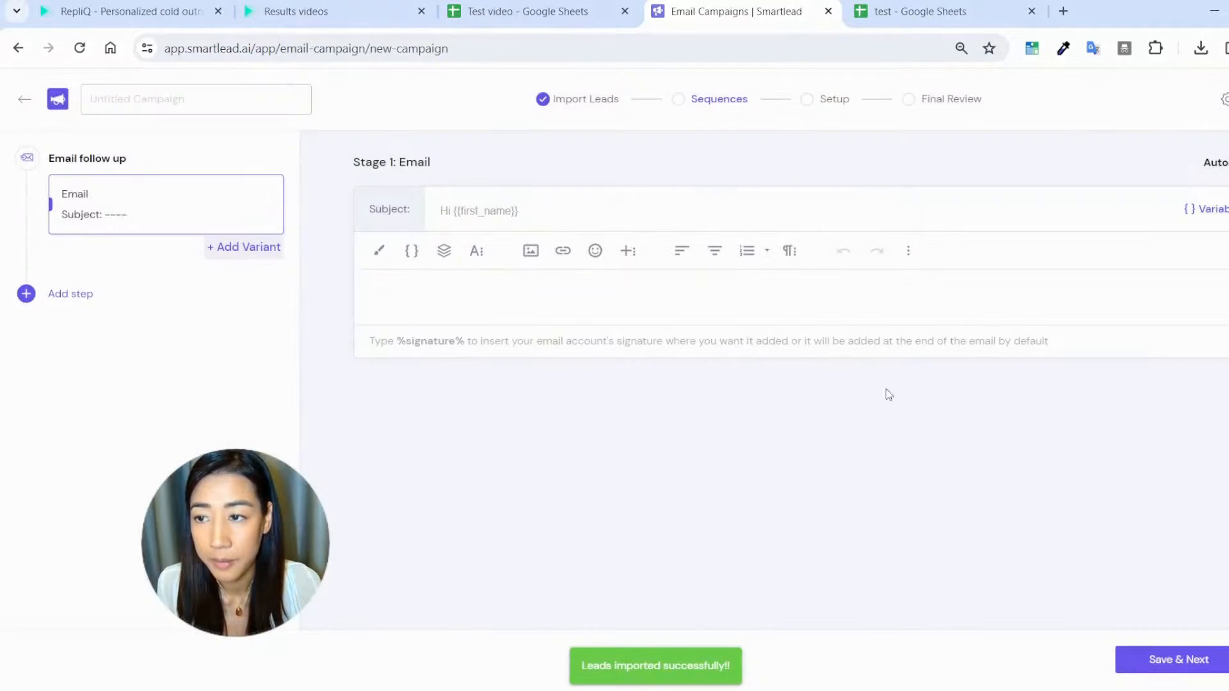
Set the Stage 1 email subject to "time for a coffee?" and begin the body with "Bought you a coffee, {{first_name}}" followed by a blank line.
click(444, 296)
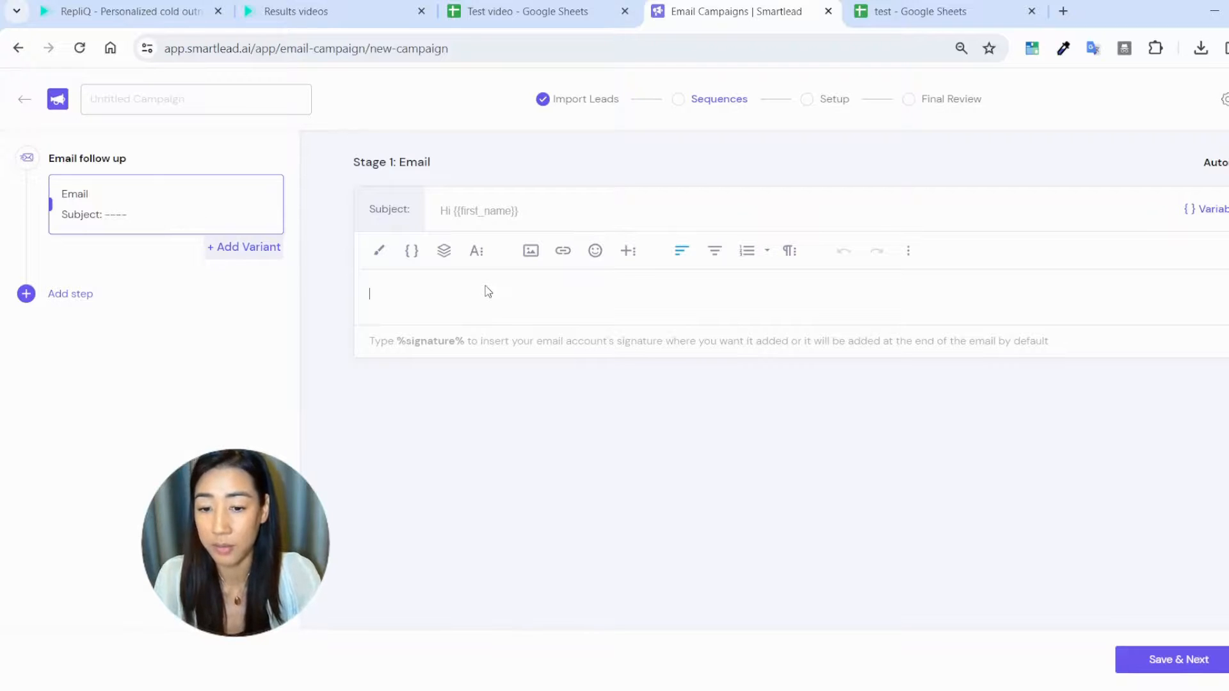
click(549, 209)
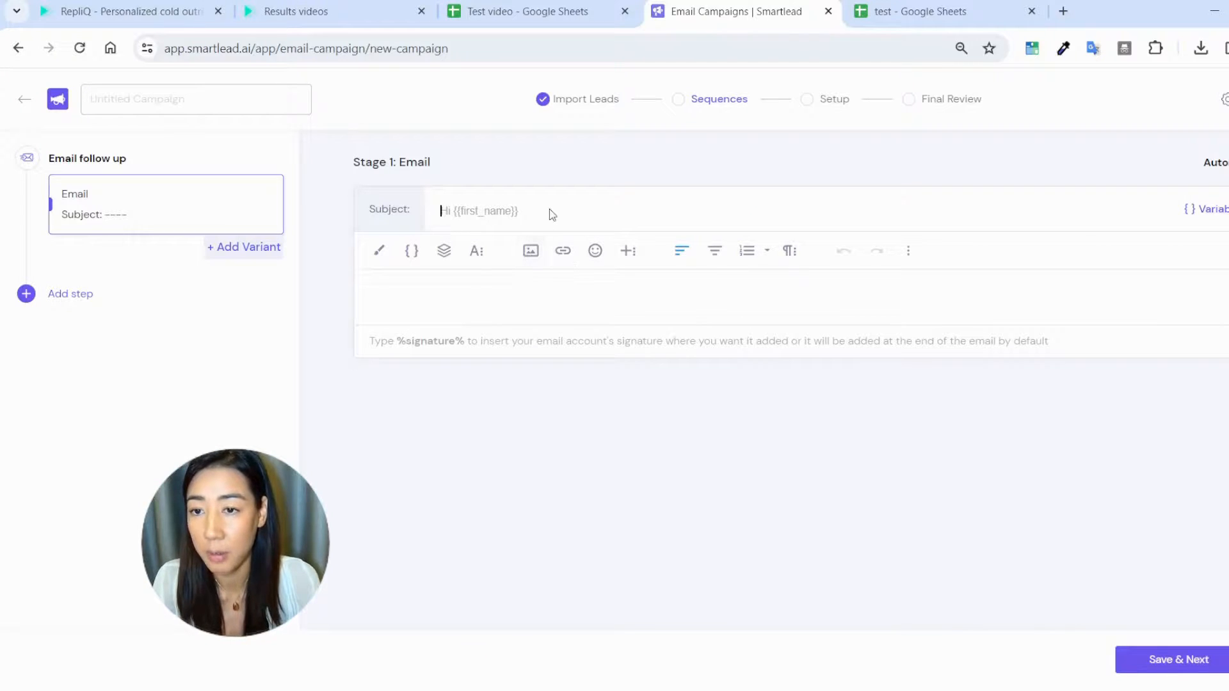
text(time for a coffee?)
click(596, 294)
text(Bought you a coffee, {{first_name}})
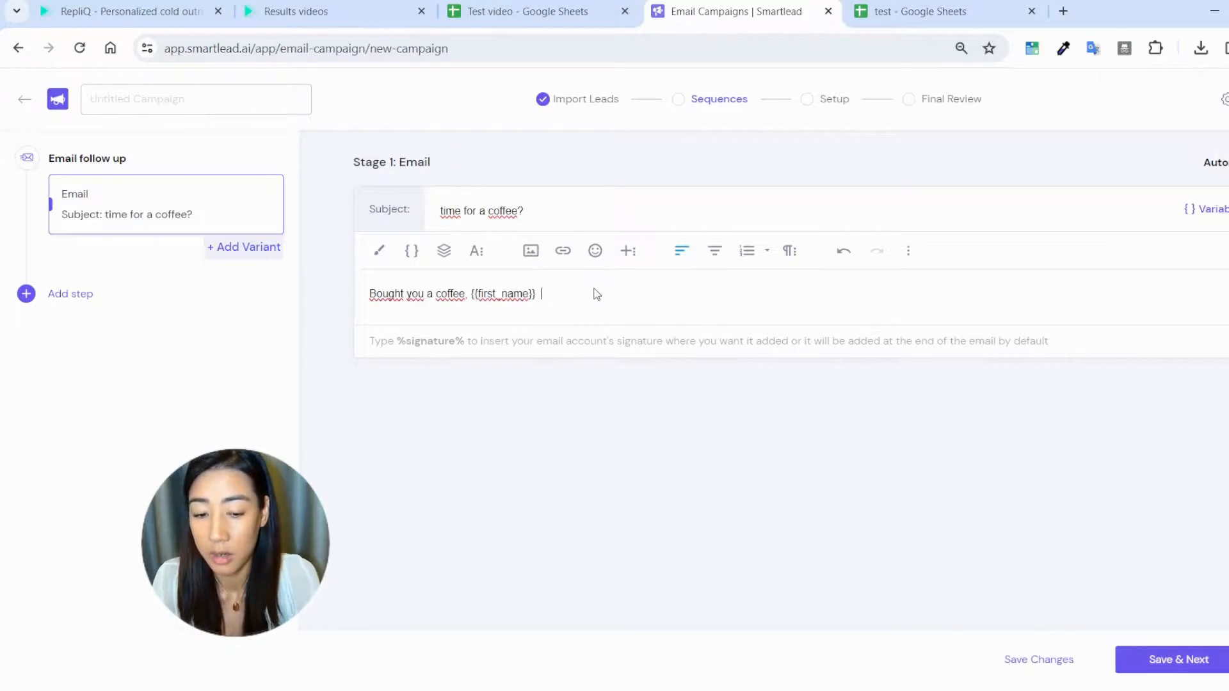
key(Return)
key(Return)
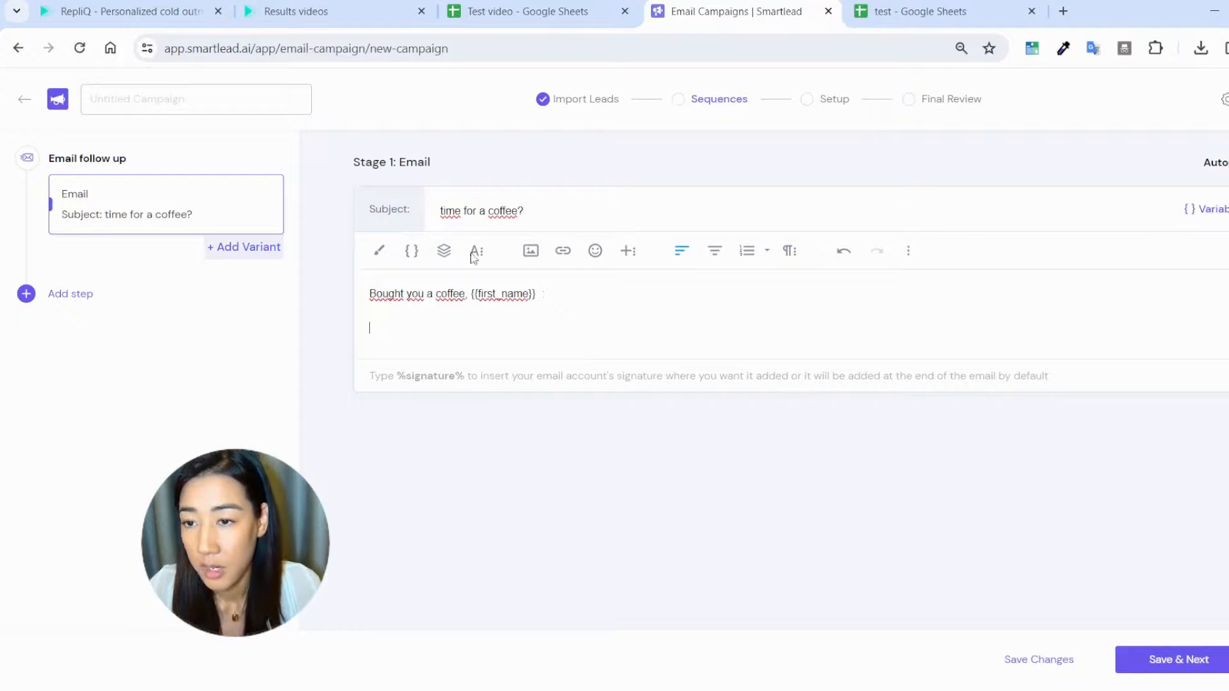
Insert the {{Image_Html_email_code_(only_for_emails,_NOT_social_media)}} variable below the opening line of the email.
click(411, 250)
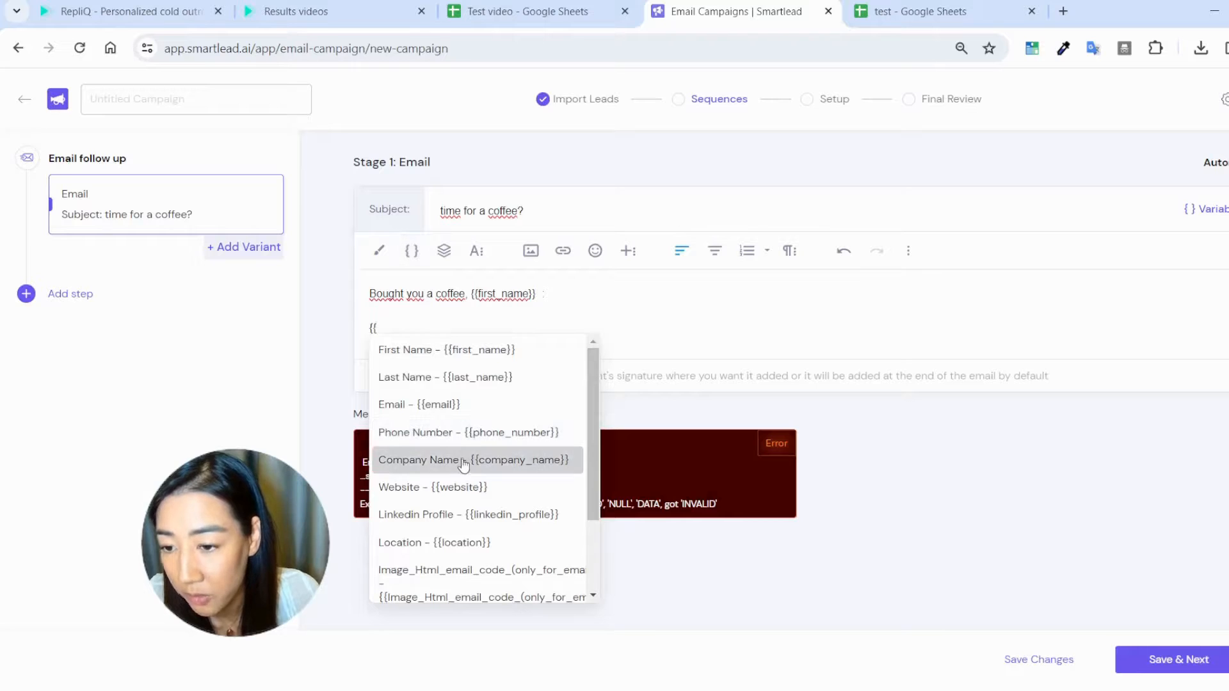
scroll(464, 474, down, 3)
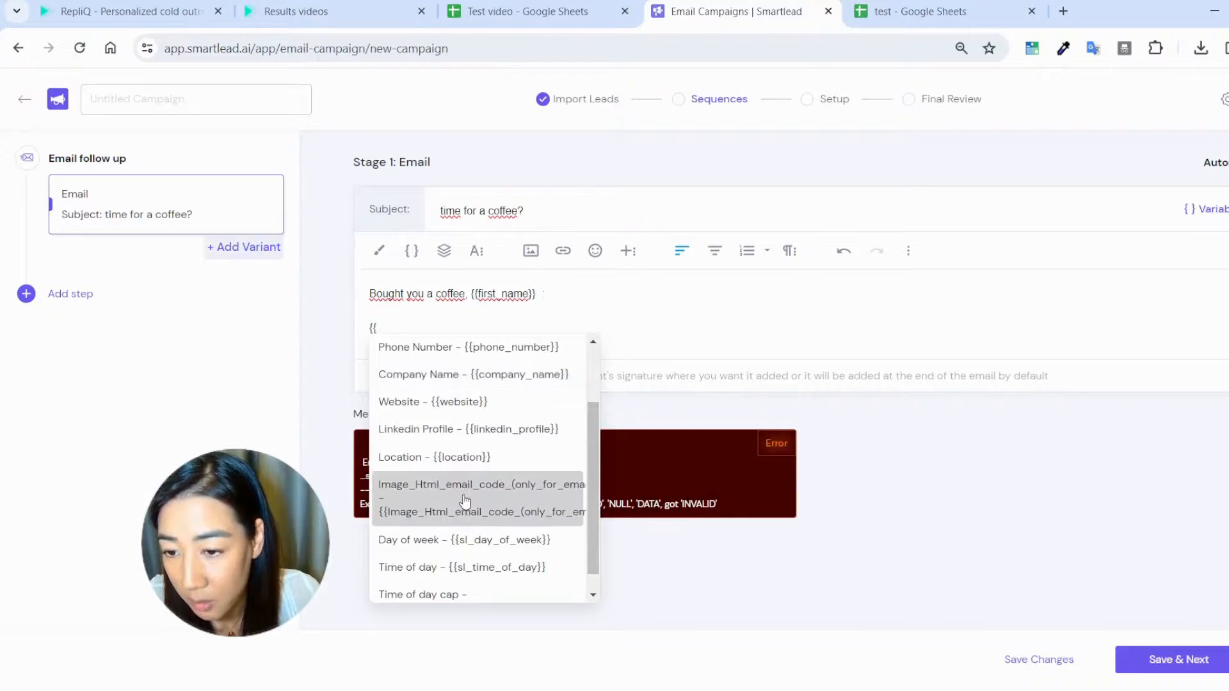
click(466, 494)
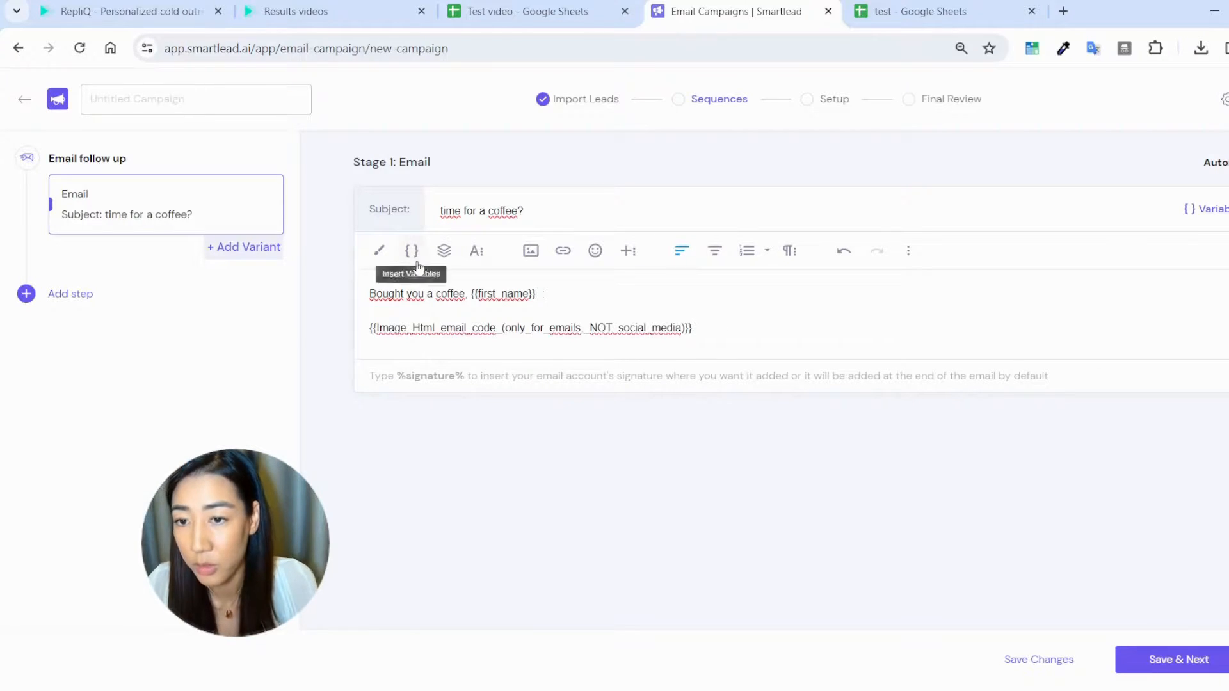
Finish the email body with the lines "Are you open to chat?" and "Signature", and save the sequence.
text(Are you open to chat?)
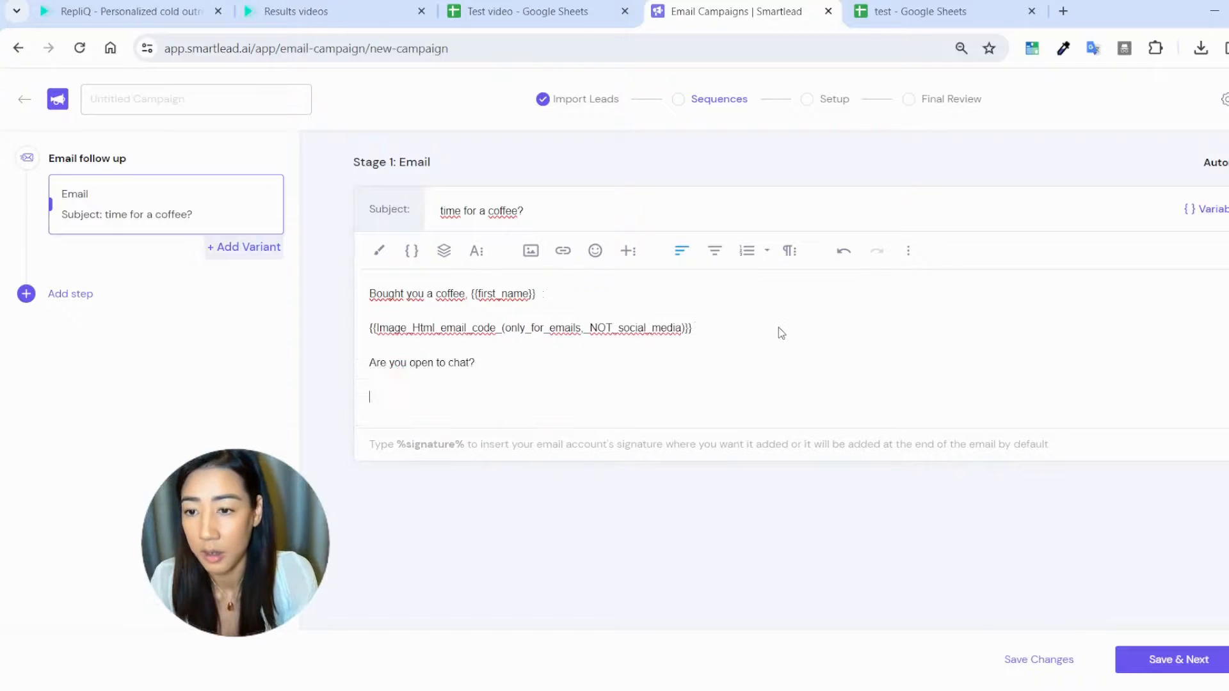
text(Signature)
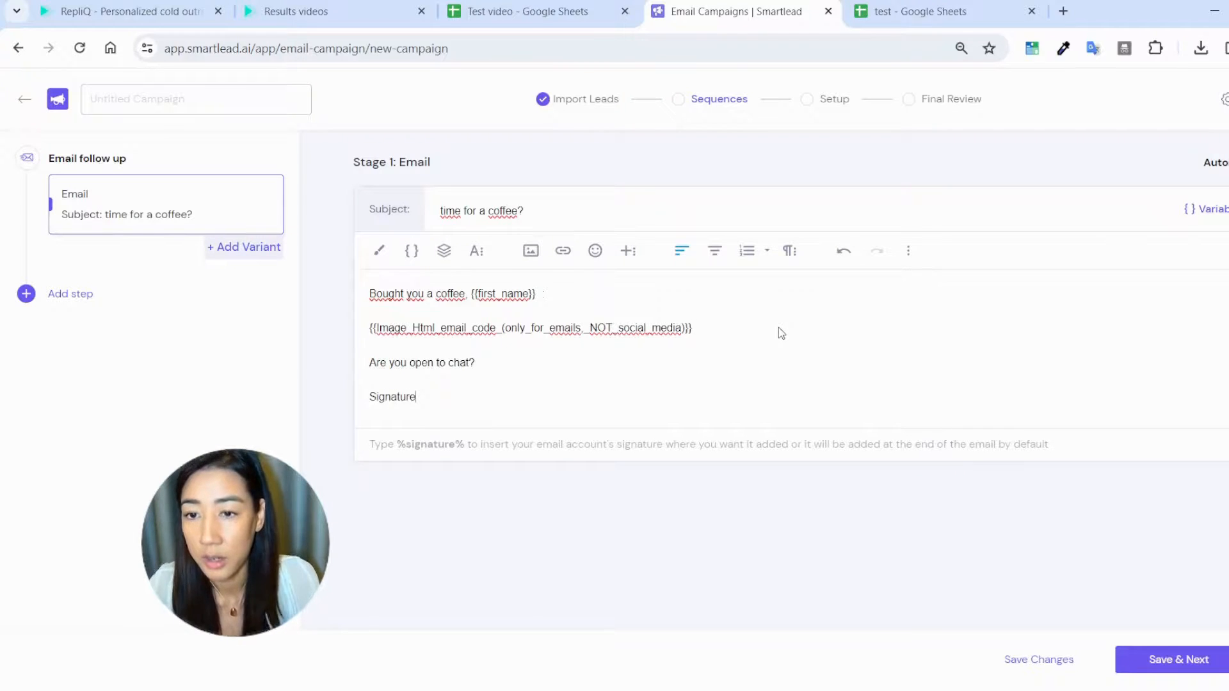
click(1189, 671)
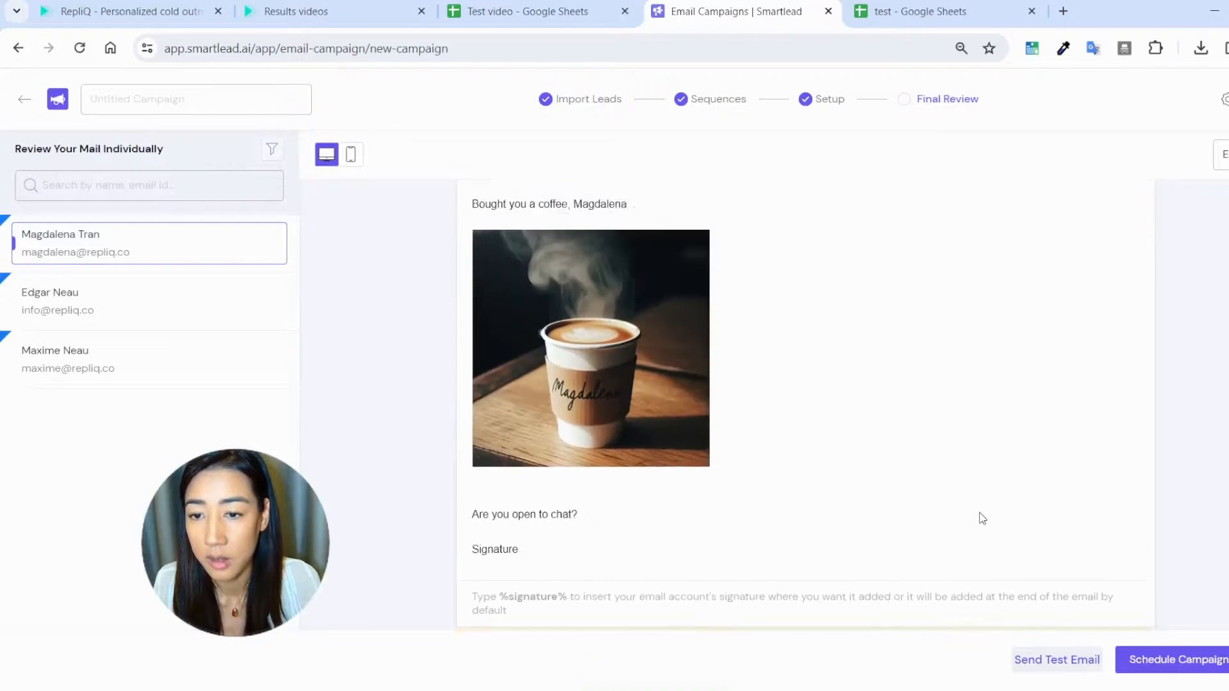
Examine the personalized text and coffee image in the email previews of the second and third leads.
click(160, 299)
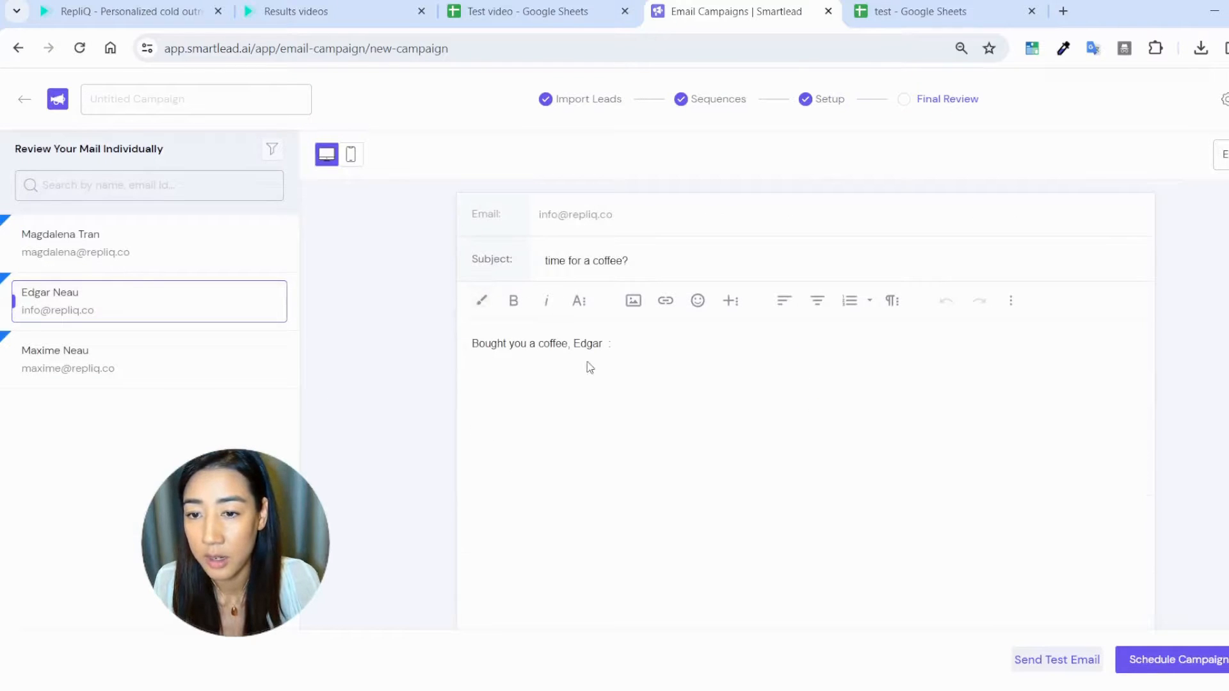
scroll(529, 390, down, 1)
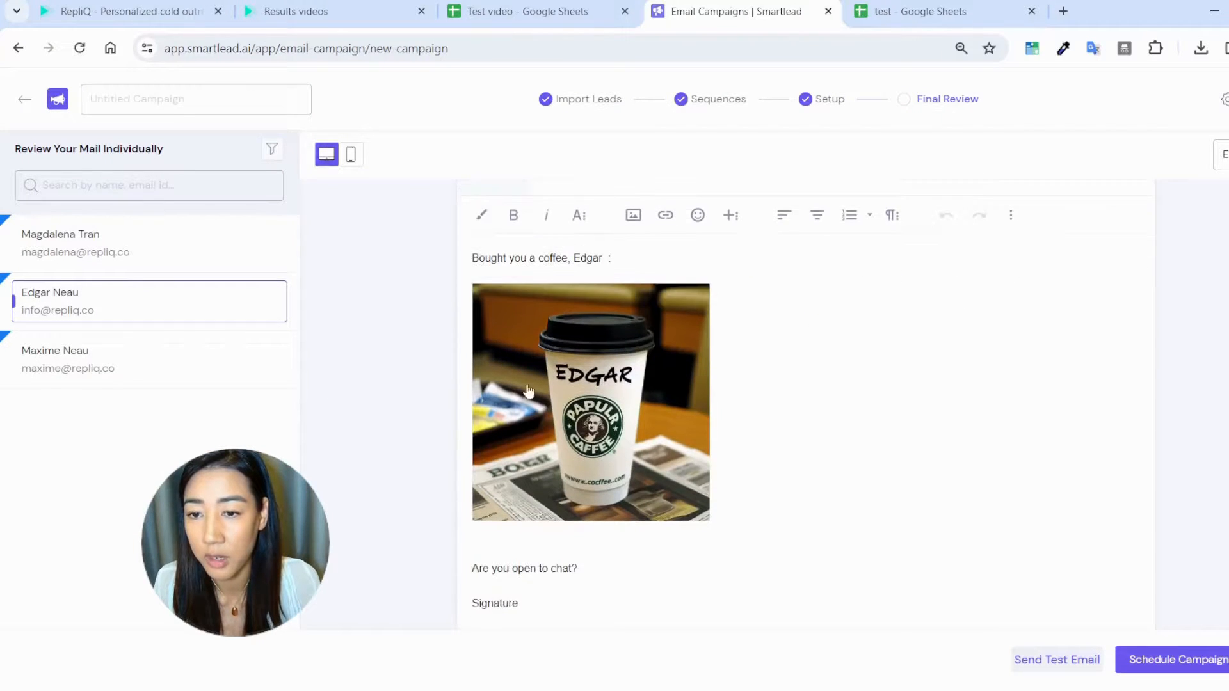
click(138, 374)
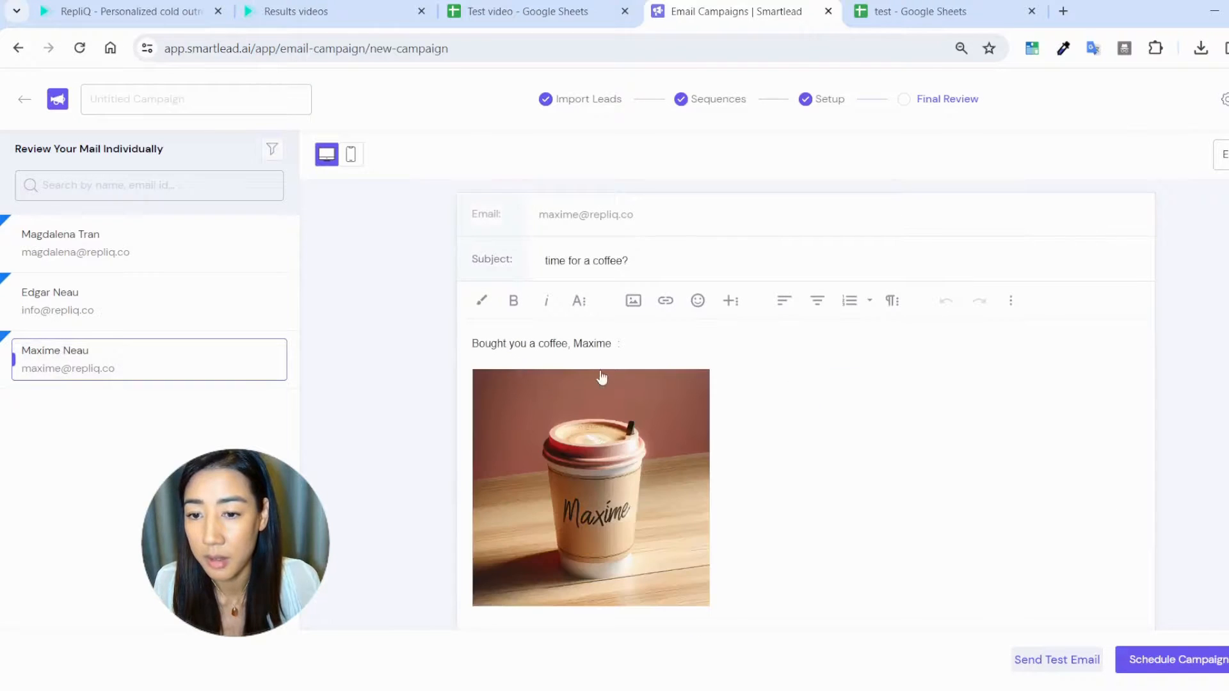
scroll(601, 378, down, 3)
scroll(770, 405, up, 3)
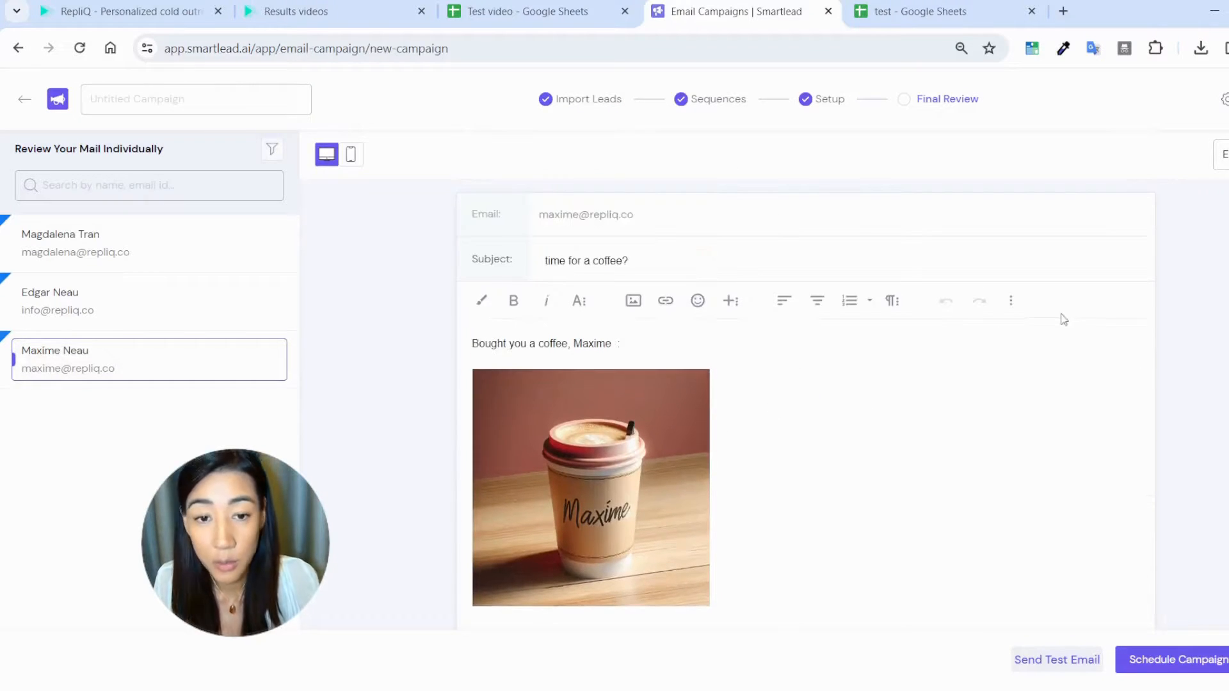